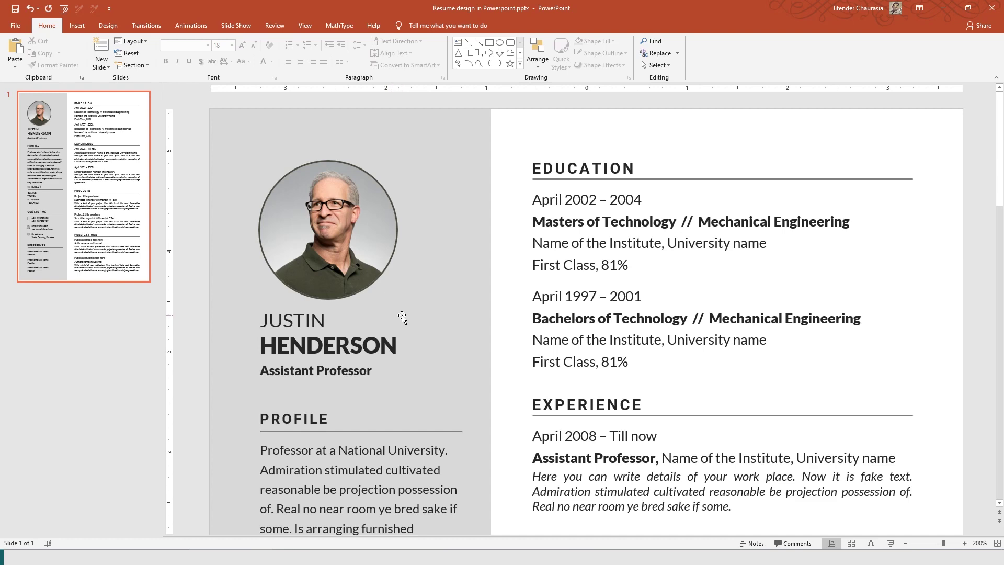
Step: Scroll through the sample resume and check the EDUCATION section's heading and text fonts
{"action": "scroll", "coordinate": [403, 313], "scroll_direction": "down", "scroll_amount": 8}
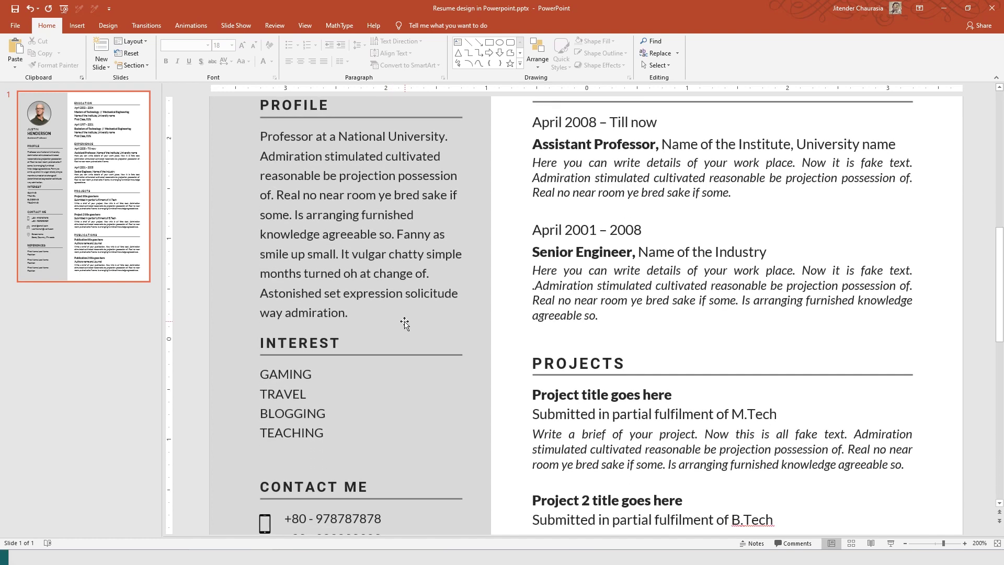
{"action": "scroll", "coordinate": [416, 341], "scroll_direction": "down", "scroll_amount": 5}
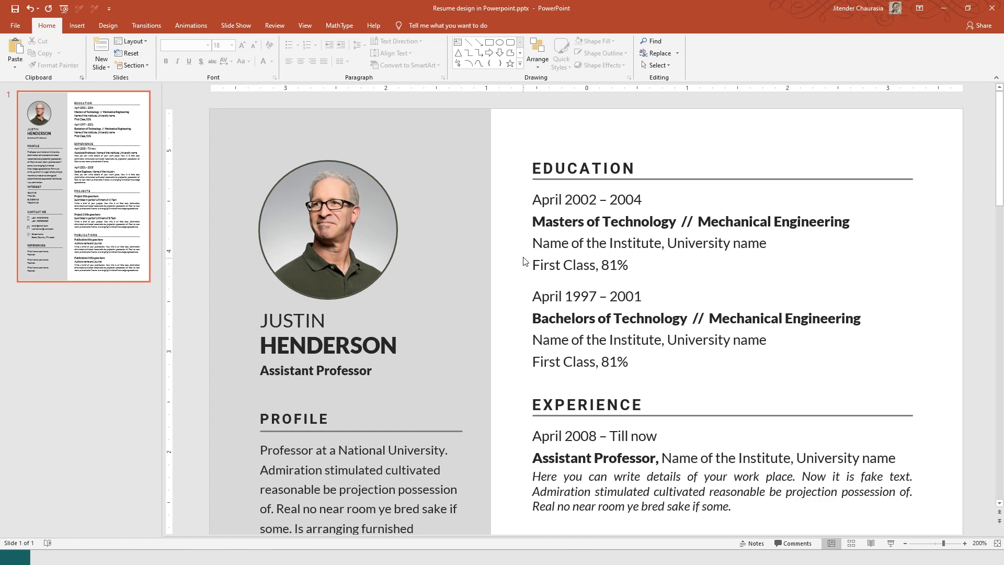
{"action": "scroll", "coordinate": [520, 260], "scroll_direction": "down", "scroll_amount": 3}
{"action": "scroll", "coordinate": [520, 260], "scroll_direction": "up", "scroll_amount": 2}
{"action": "left_click", "coordinate": [586, 230]}
{"action": "left_click", "coordinate": [582, 156]}
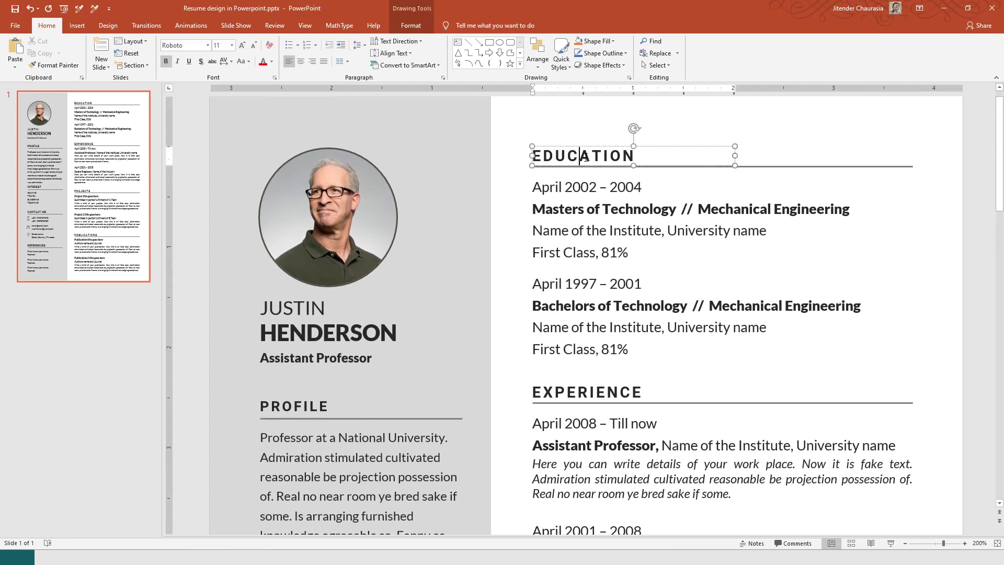
{"action": "scroll", "coordinate": [539, 359], "scroll_direction": "down", "scroll_amount": 3}
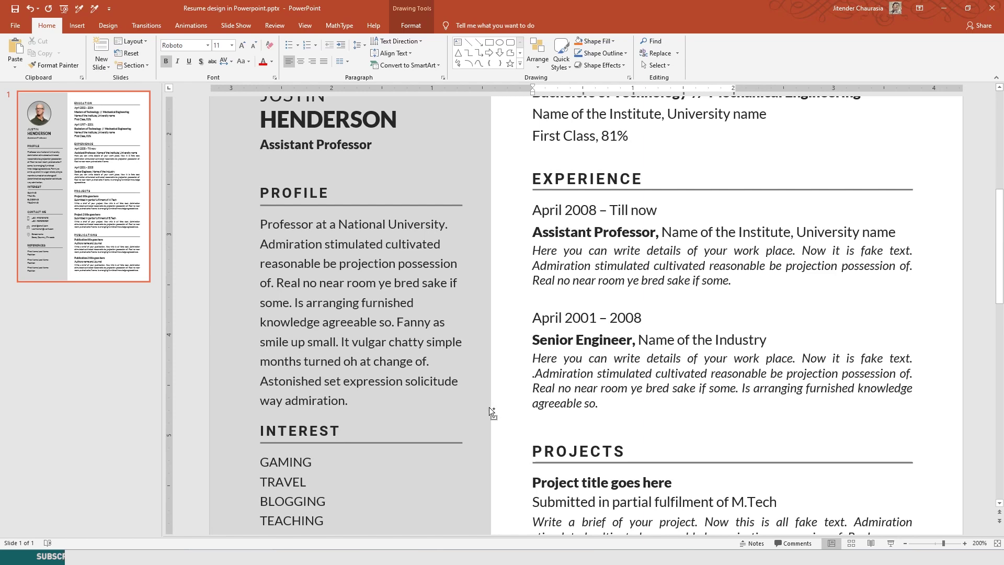
Step: Create a new presentation (Ctrl+N) and switch its only slide to the Blank layout
{"action": "key", "text": "ctrl+n"}
{"action": "right_click", "coordinate": [66, 125]}
{"action": "mouse_move", "coordinate": [124, 238]}
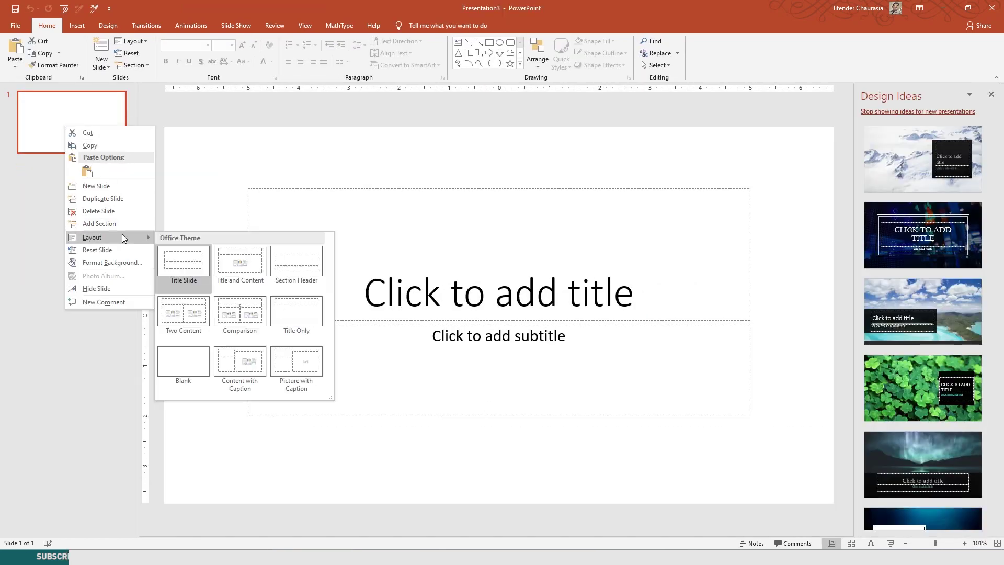
{"action": "left_click", "coordinate": [183, 363]}
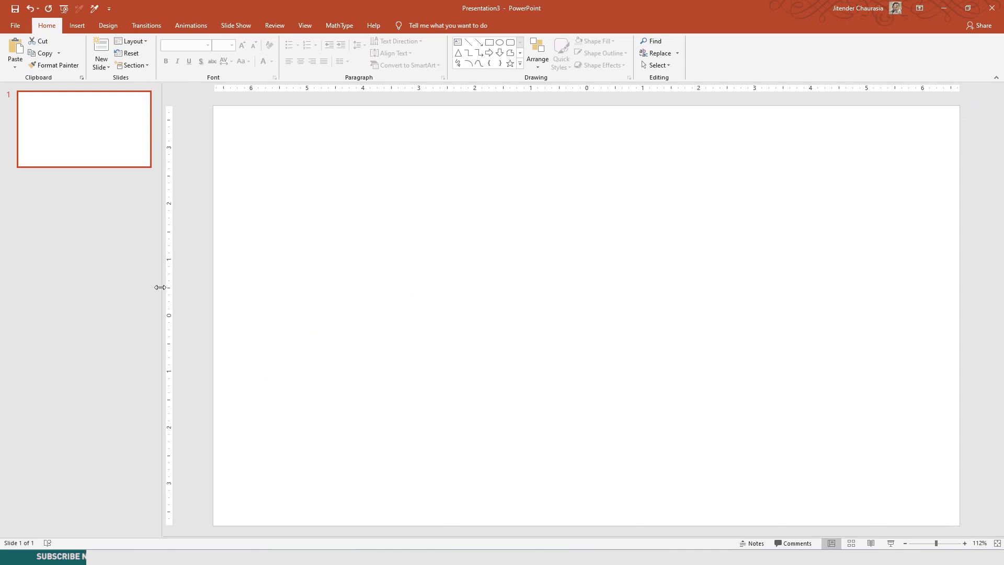
Step: Set a custom slide size of A4 Paper (210x297 mm) in portrait, choosing Maximize
{"action": "left_click", "coordinate": [108, 25]}
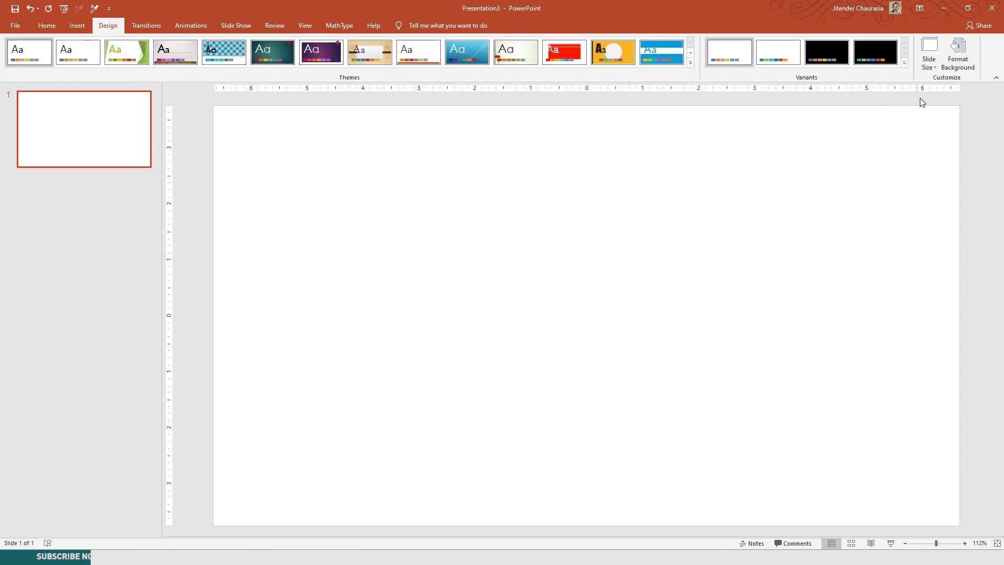
{"action": "left_click", "coordinate": [932, 67]}
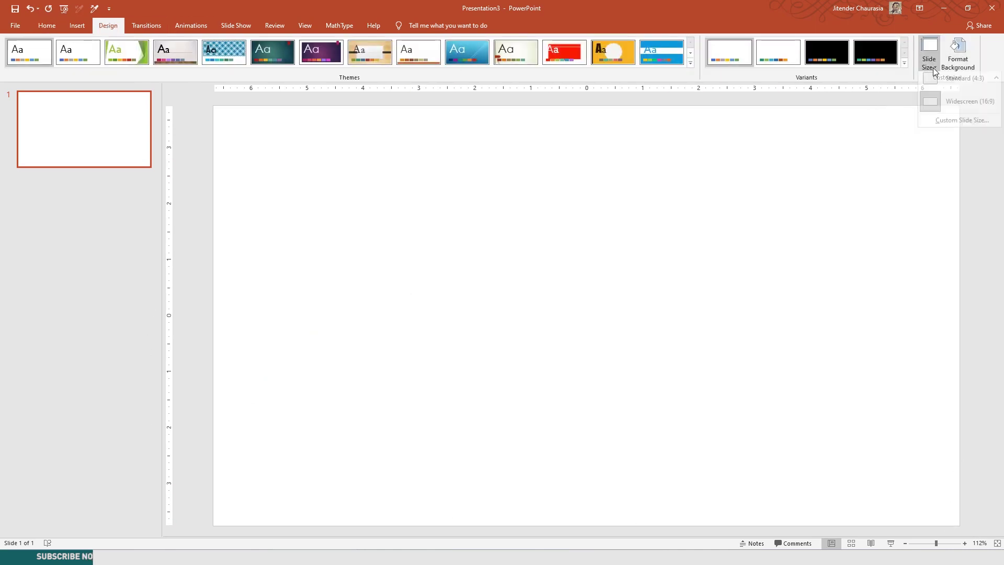
{"action": "left_click", "coordinate": [955, 126]}
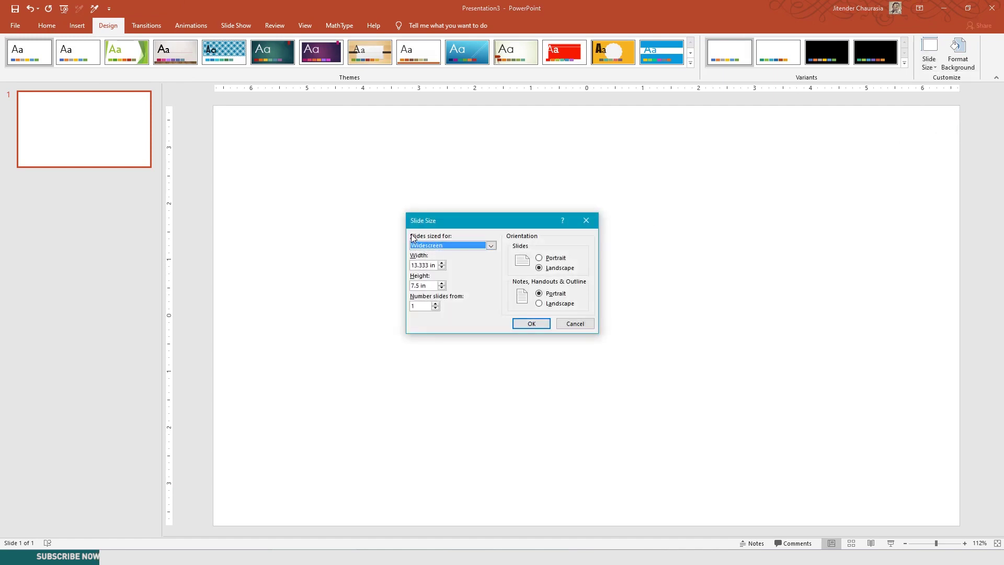
{"action": "left_click", "coordinate": [453, 250]}
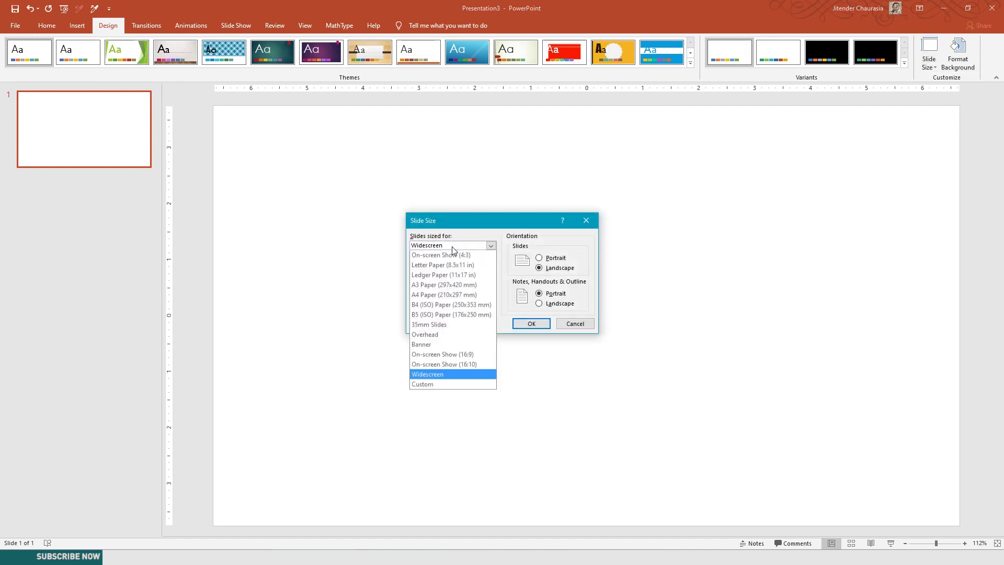
{"action": "left_click", "coordinate": [456, 295]}
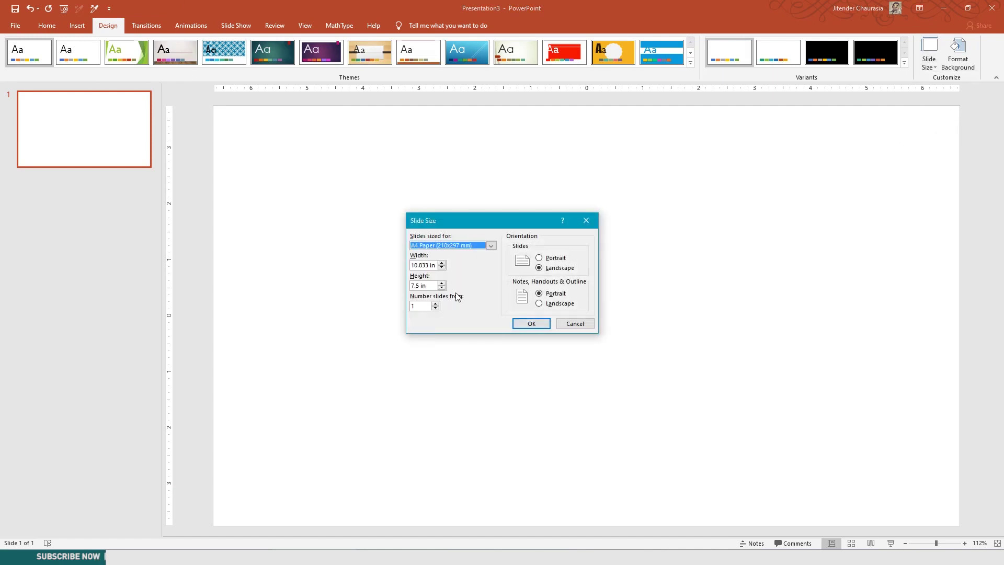
{"action": "left_click", "coordinate": [539, 257]}
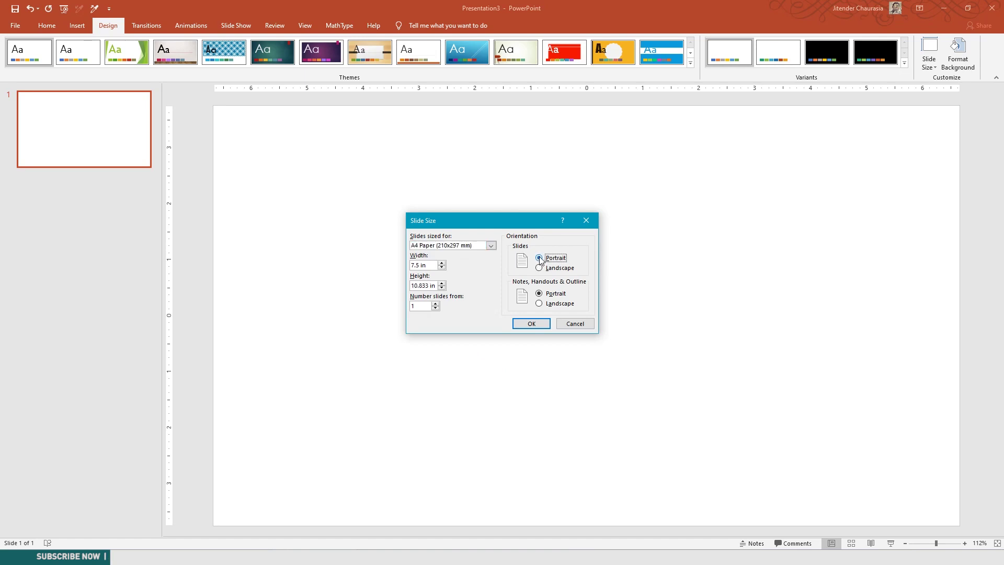
{"action": "left_click", "coordinate": [542, 325]}
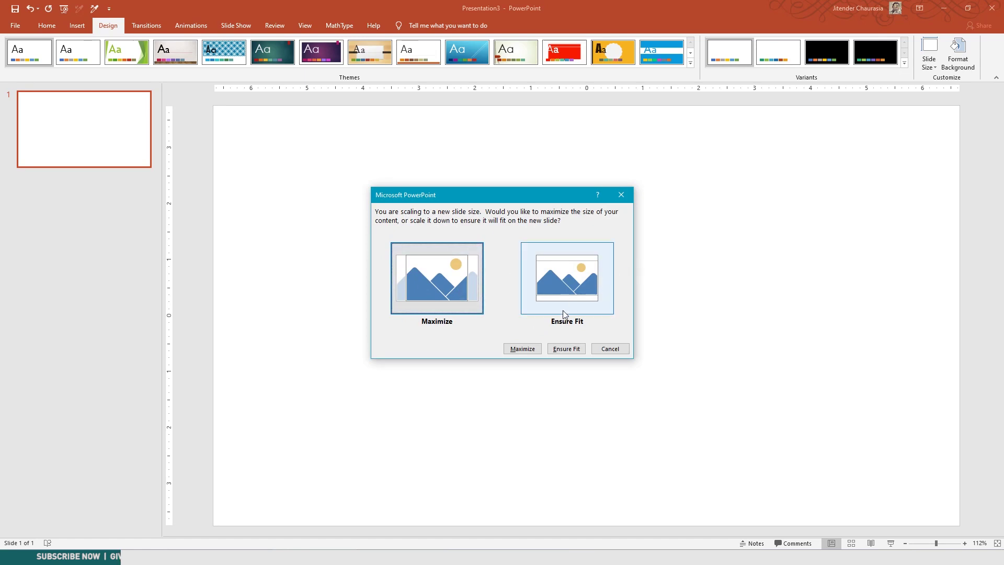
{"action": "left_click", "coordinate": [523, 348]}
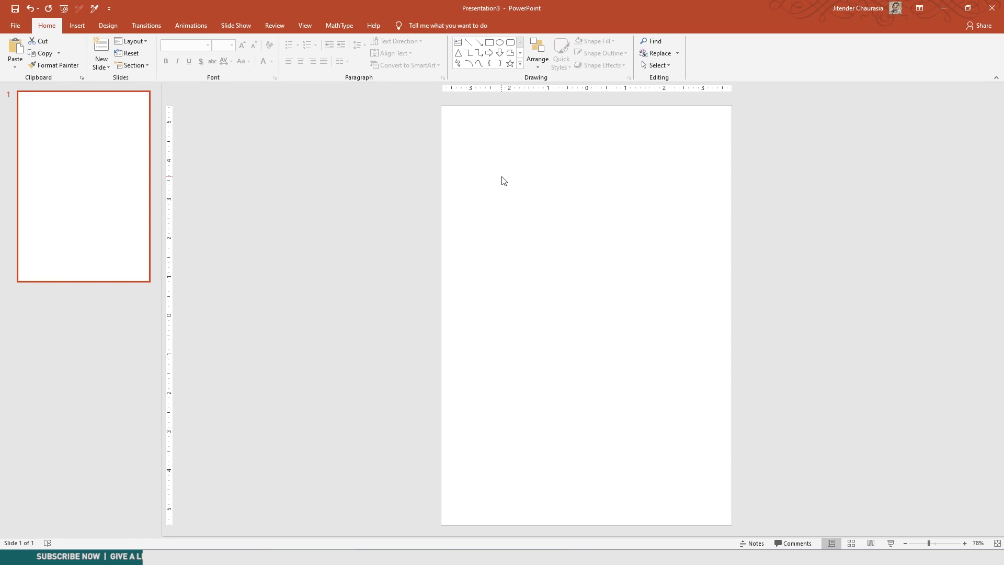
Step: Draw a rectangle and size it to a 0.5 x 0.5 inch square
{"action": "left_click", "coordinate": [490, 43]}
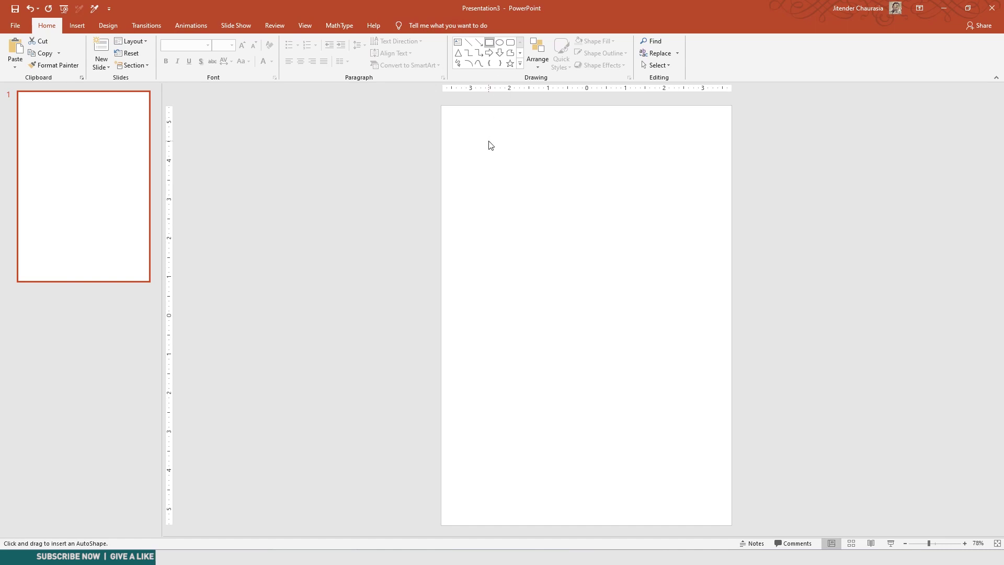
{"action": "left_click_drag", "start_coordinate": [496, 155], "coordinate": [533, 190]}
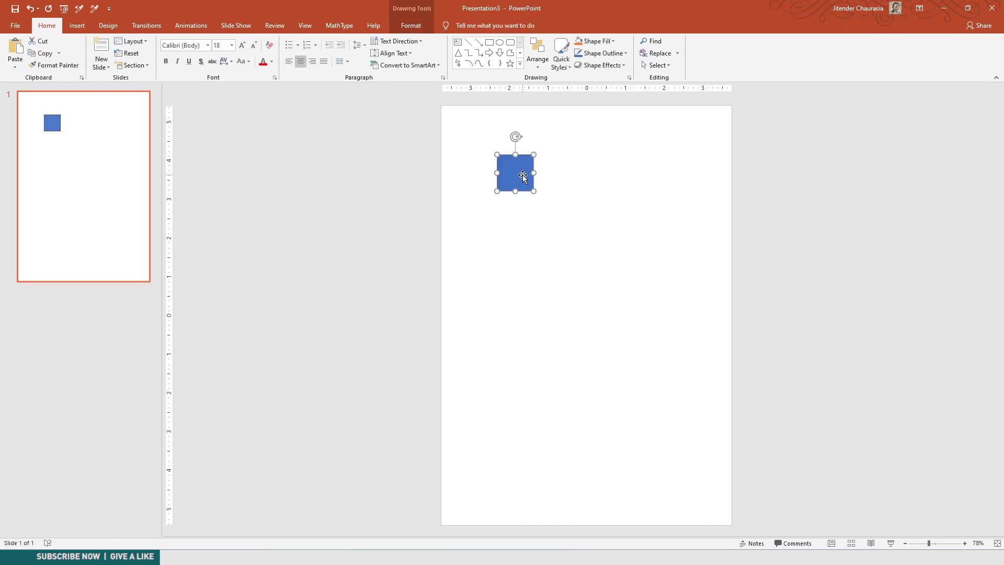
{"action": "left_click", "coordinate": [412, 26]}
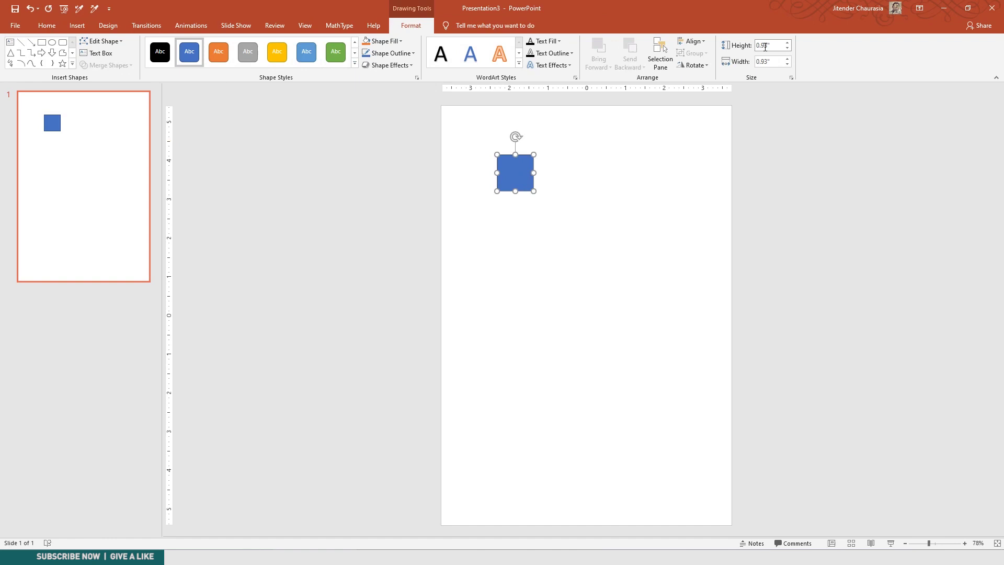
{"action": "left_click_drag", "start_coordinate": [758, 46], "coordinate": [769, 46]}
{"action": "type", "text": "0."}
{"action": "key", "text": "Tab"}
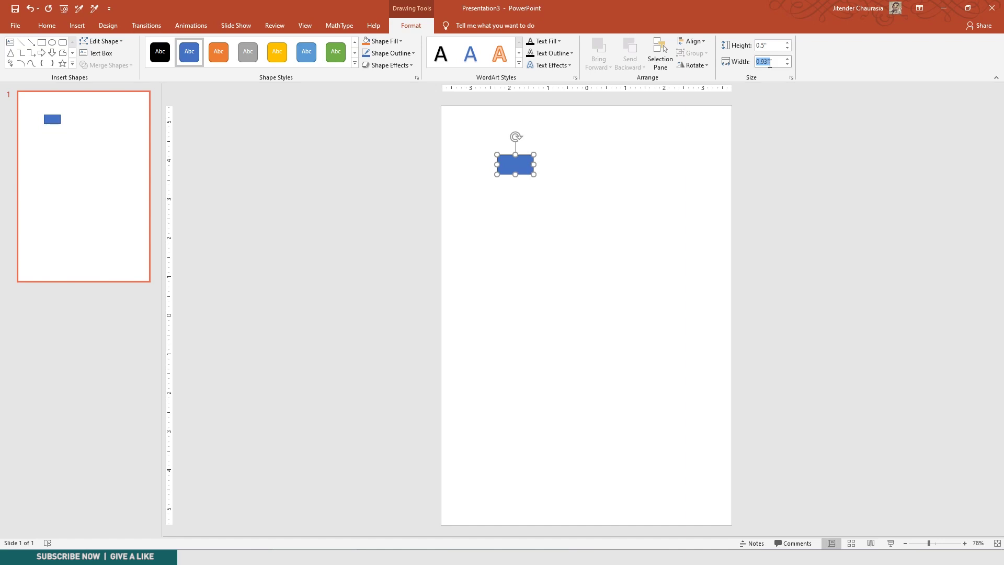
{"action": "type", "text": "0.5"}
{"action": "key", "text": "Return"}
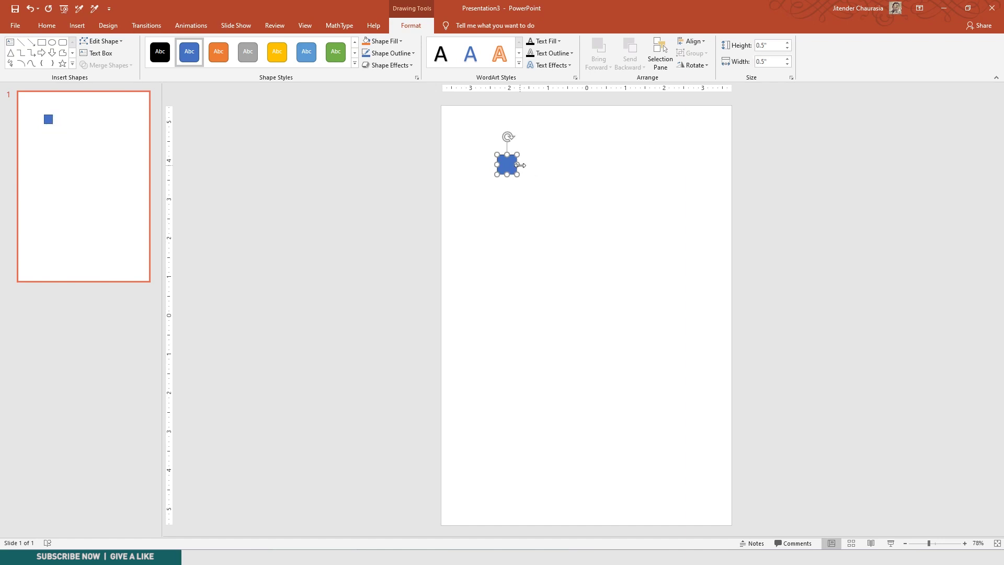
Step: Remove the square's outline and move it into the page's top-left corner
{"action": "left_click", "coordinate": [390, 53]}
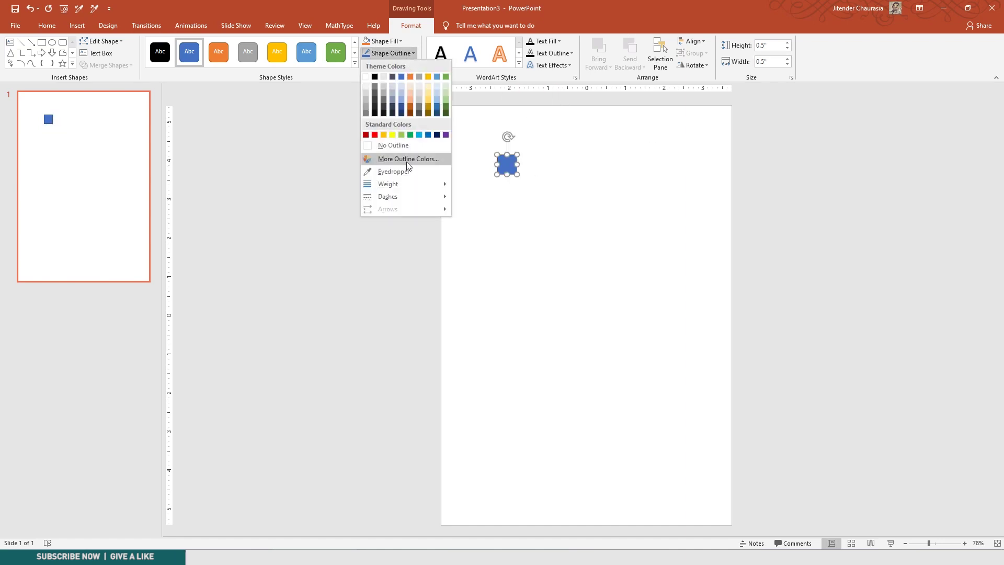
{"action": "left_click", "coordinate": [406, 148]}
{"action": "left_click_drag", "start_coordinate": [514, 167], "coordinate": [725, 518]}
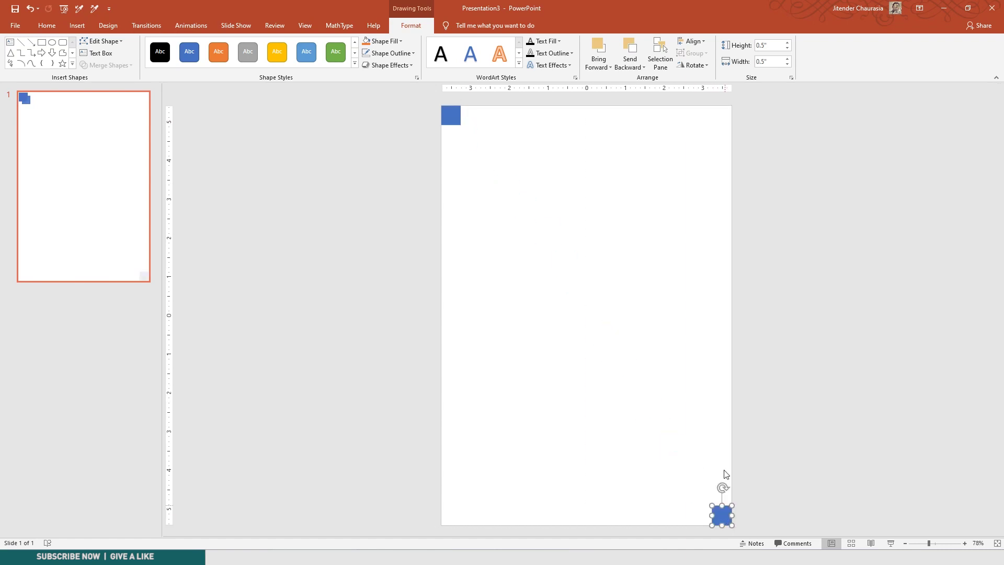
Step: Copy the square to the bottom-right corner and delete the stray large blue rectangle
{"action": "left_click", "coordinate": [378, 55]}
{"action": "left_click", "coordinate": [477, 116]}
{"action": "left_click_drag", "start_coordinate": [456, 120], "coordinate": [712, 508]}
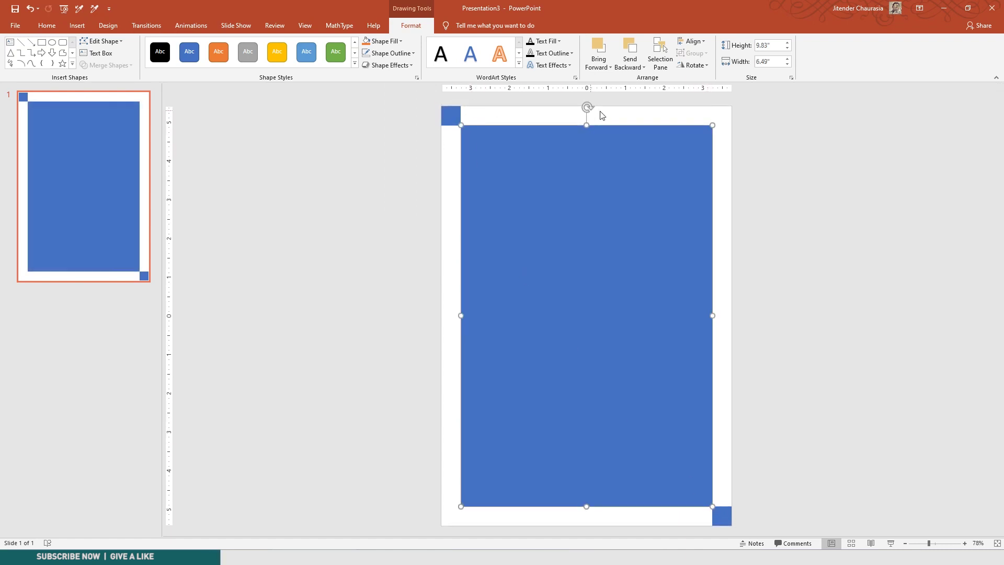
{"action": "left_click", "coordinate": [459, 128]}
{"action": "left_click", "coordinate": [475, 149]}
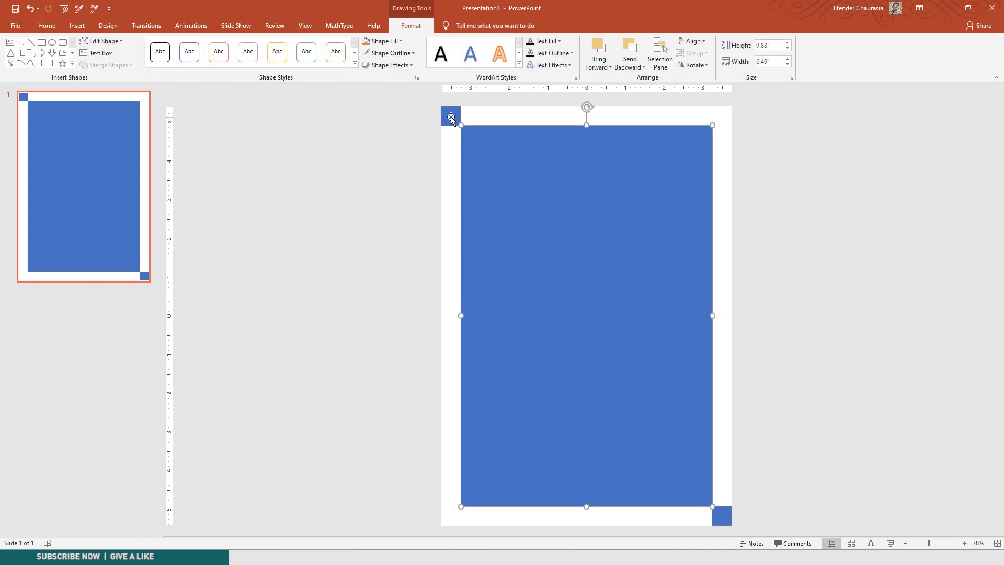
{"action": "key", "text": "Delete"}
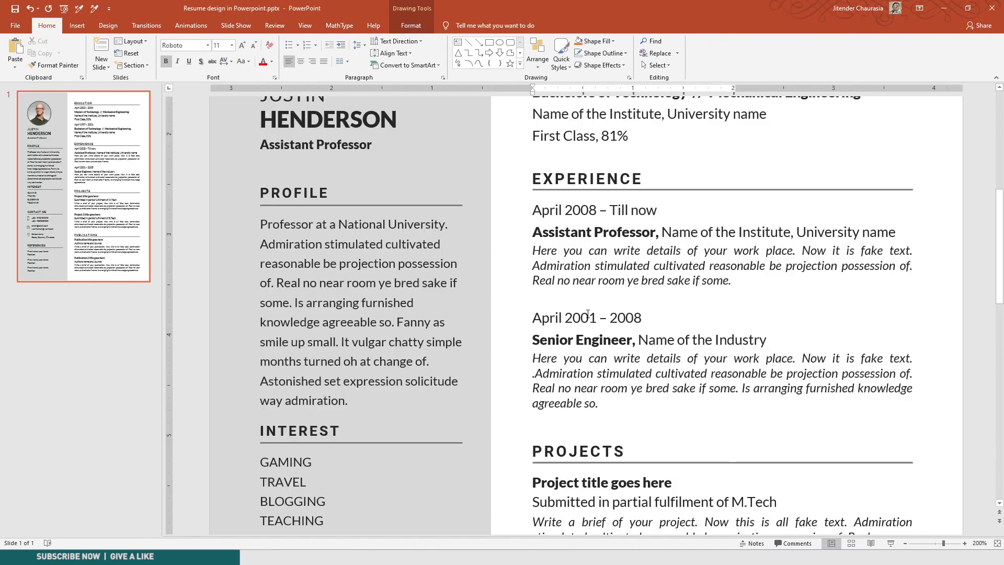
{"action": "scroll", "coordinate": [588, 313], "scroll_direction": "up", "scroll_amount": 3}
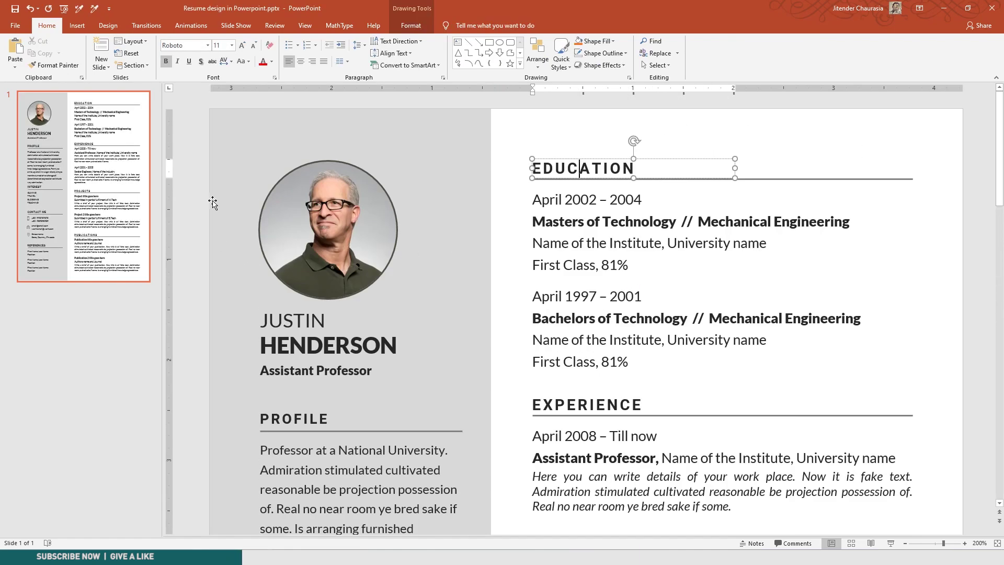
{"action": "left_click", "coordinate": [239, 124]}
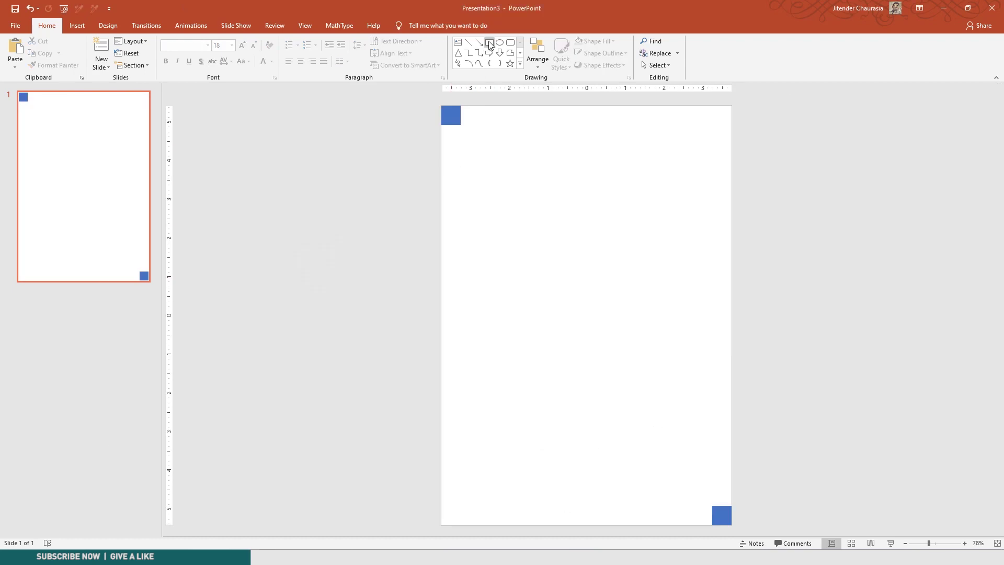
Step: Draw a tall grey rectangle down the page's left side with no outline
{"action": "left_click", "coordinate": [489, 42]}
{"action": "left_click_drag", "start_coordinate": [440, 100], "coordinate": [573, 526]}
{"action": "left_click", "coordinate": [596, 41]}
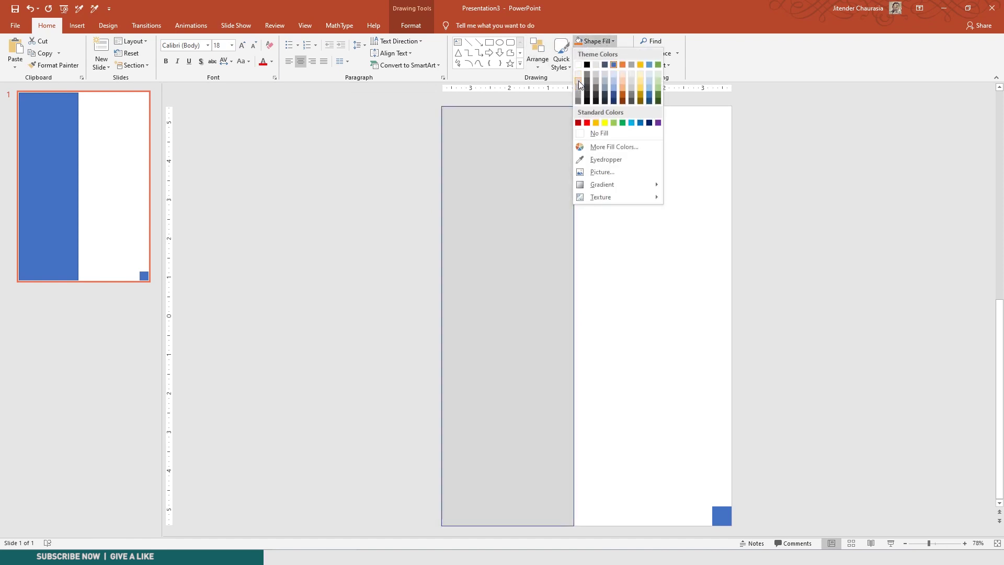
{"action": "left_click", "coordinate": [578, 80]}
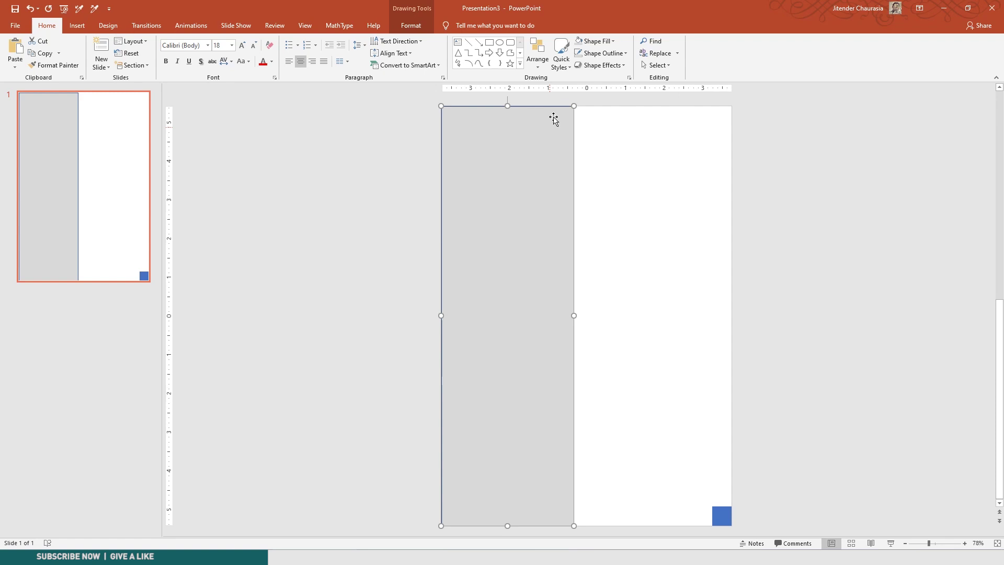
{"action": "left_click", "coordinate": [594, 53]}
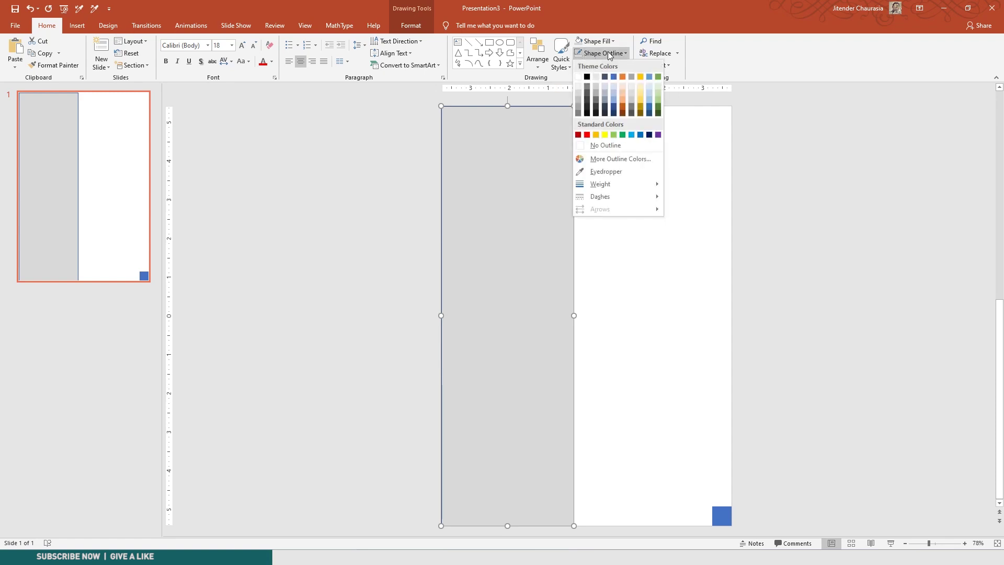
{"action": "left_click", "coordinate": [612, 145]}
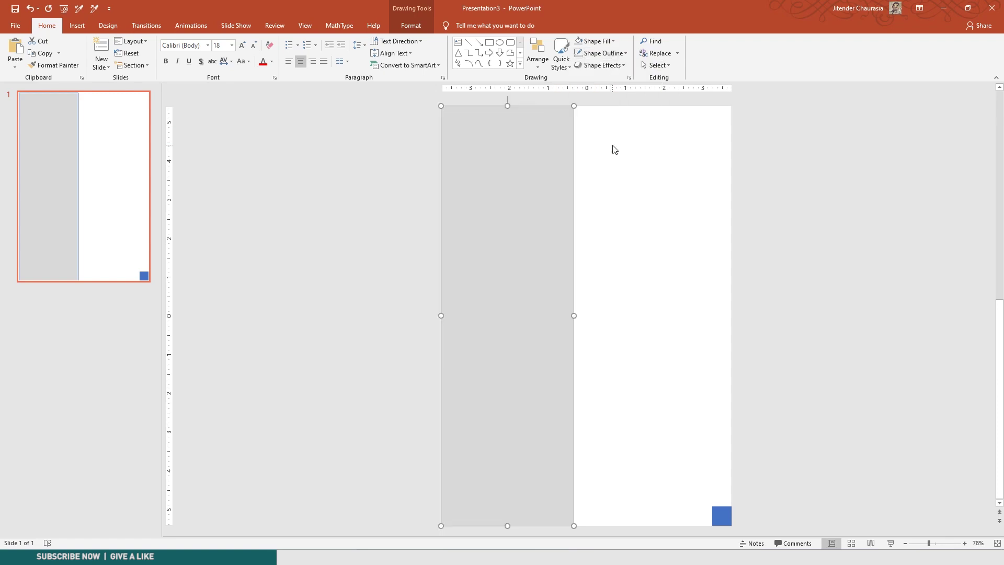
{"action": "left_click", "coordinate": [614, 180]}
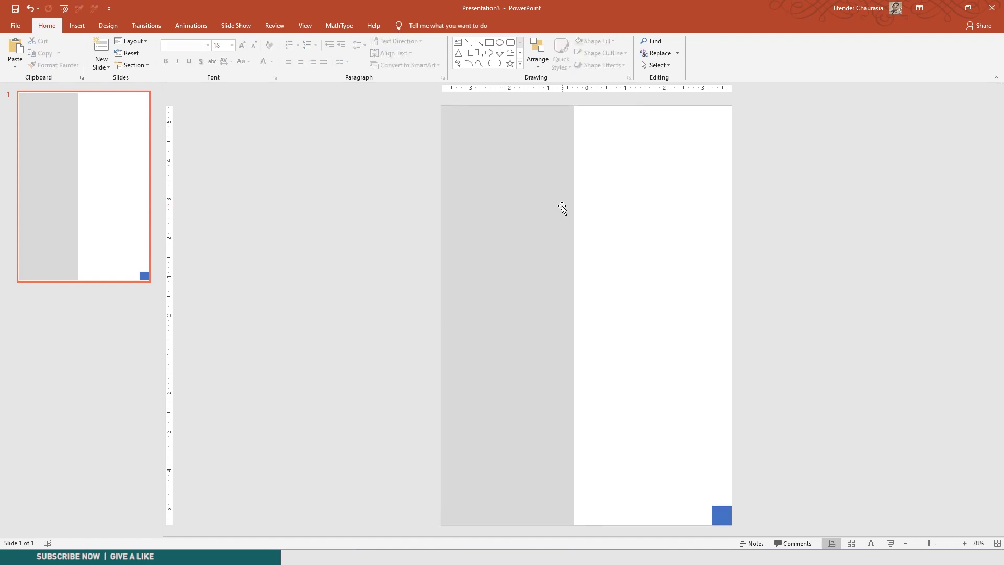
{"action": "left_click", "coordinate": [559, 204]}
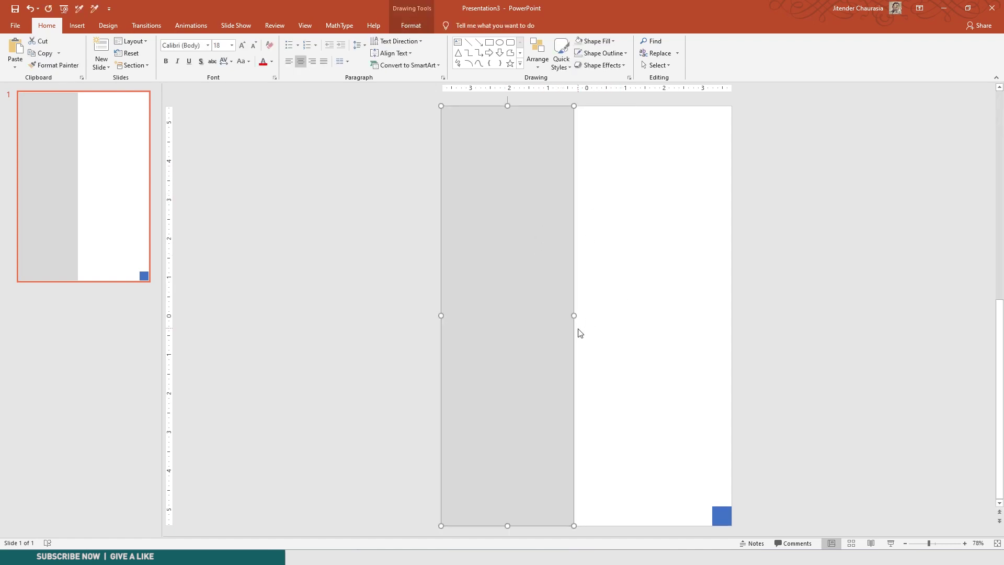
Step: Narrow the grey column to exactly 3 inches wide
{"action": "left_click_drag", "start_coordinate": [574, 315], "coordinate": [560, 319]}
{"action": "left_click", "coordinate": [418, 29]}
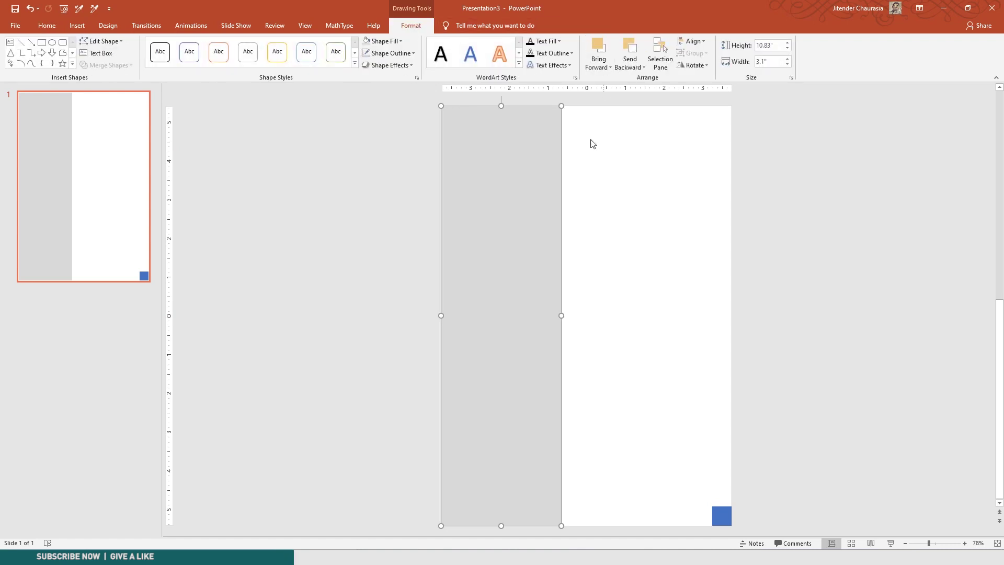
{"action": "left_click", "coordinate": [765, 63]}
{"action": "key", "text": "Return"}
{"action": "left_click", "coordinate": [580, 230]}
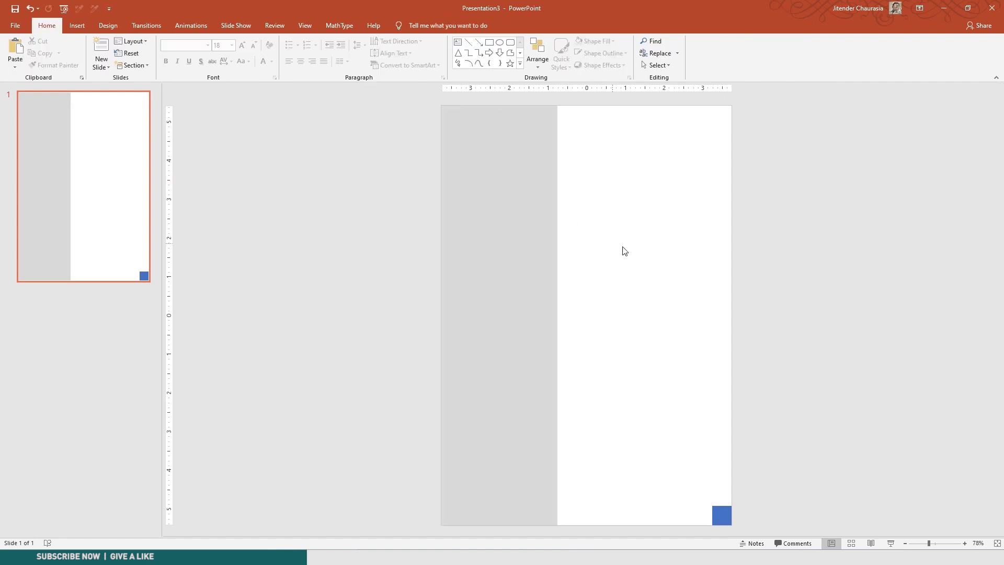
{"action": "left_click", "coordinate": [526, 233]}
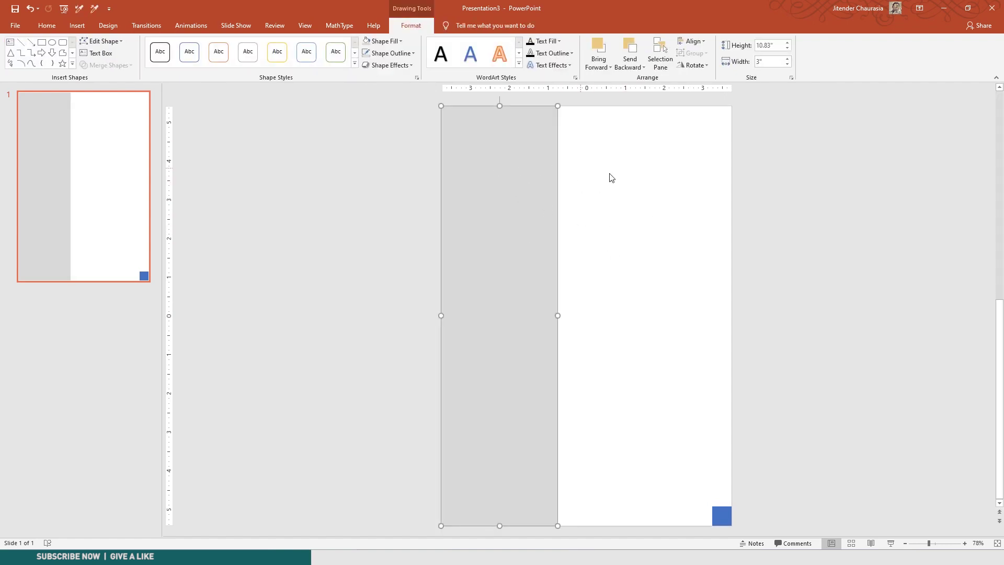
{"action": "left_click", "coordinate": [434, 389]}
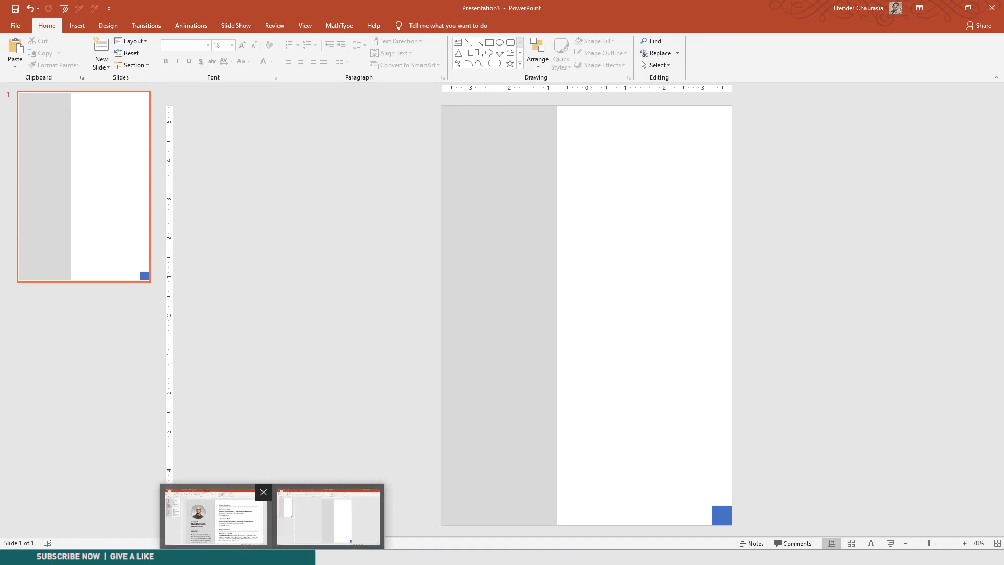
Step: In the sample resume, confirm EDUCATION uses Roboto 11 and the details use Lato 10
{"action": "left_click", "coordinate": [458, 42]}
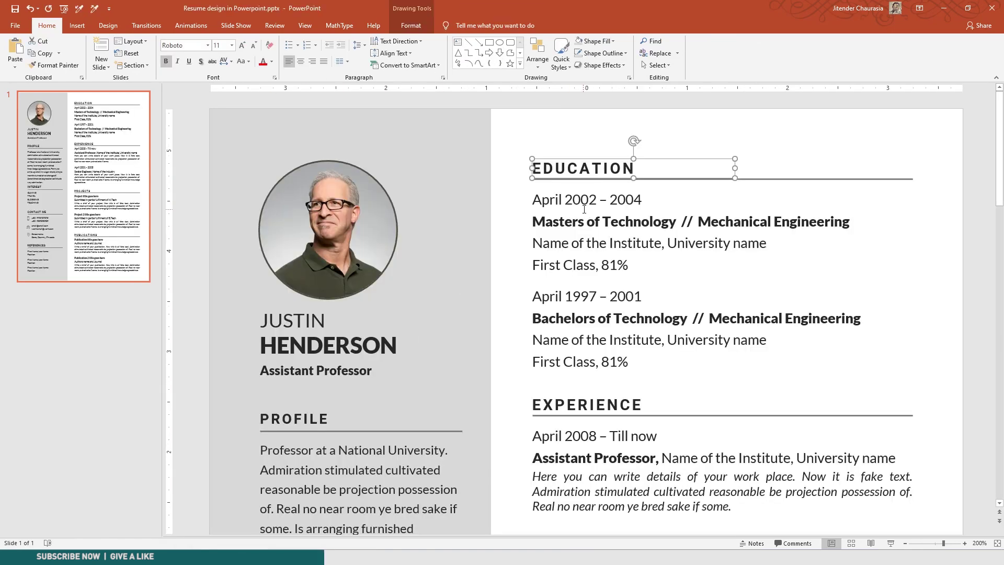
{"action": "left_click", "coordinate": [583, 169]}
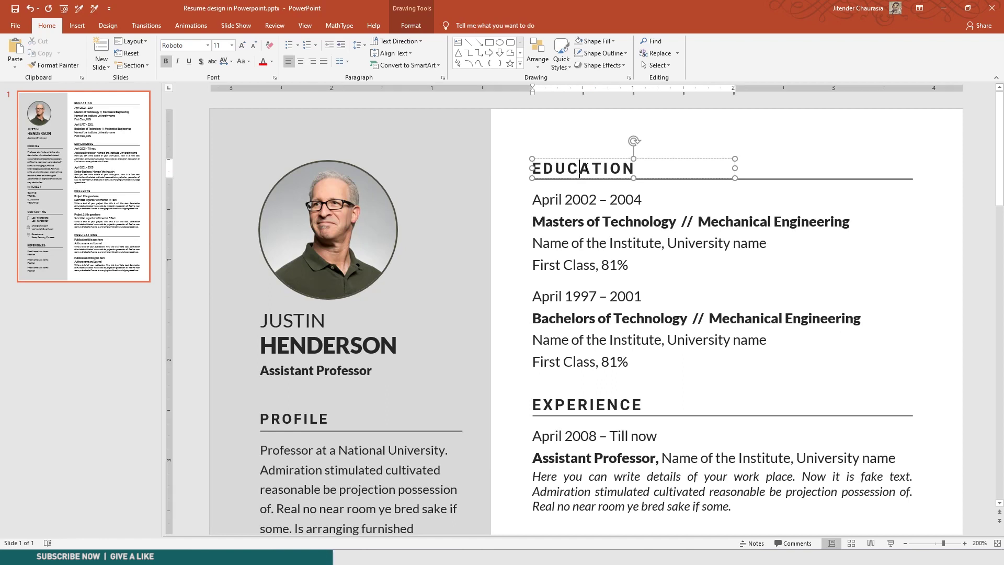
{"action": "left_click", "coordinate": [599, 200]}
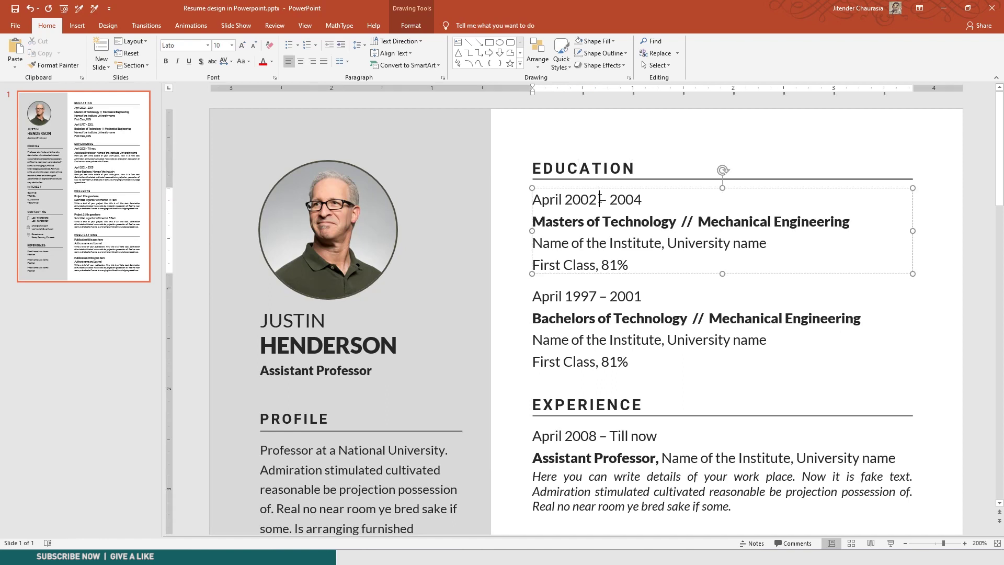
{"action": "left_click", "coordinate": [600, 169]}
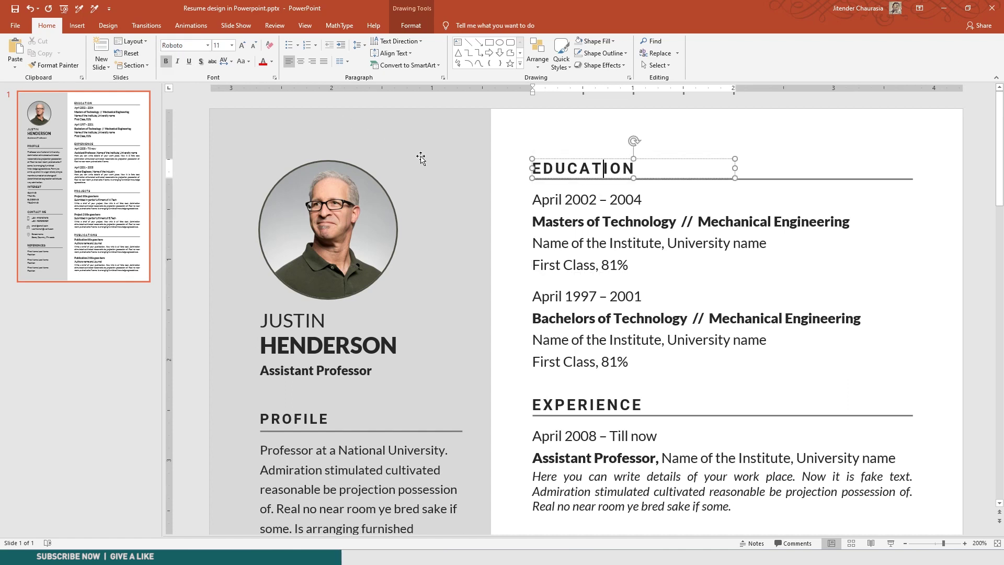
{"action": "left_click", "coordinate": [553, 199]}
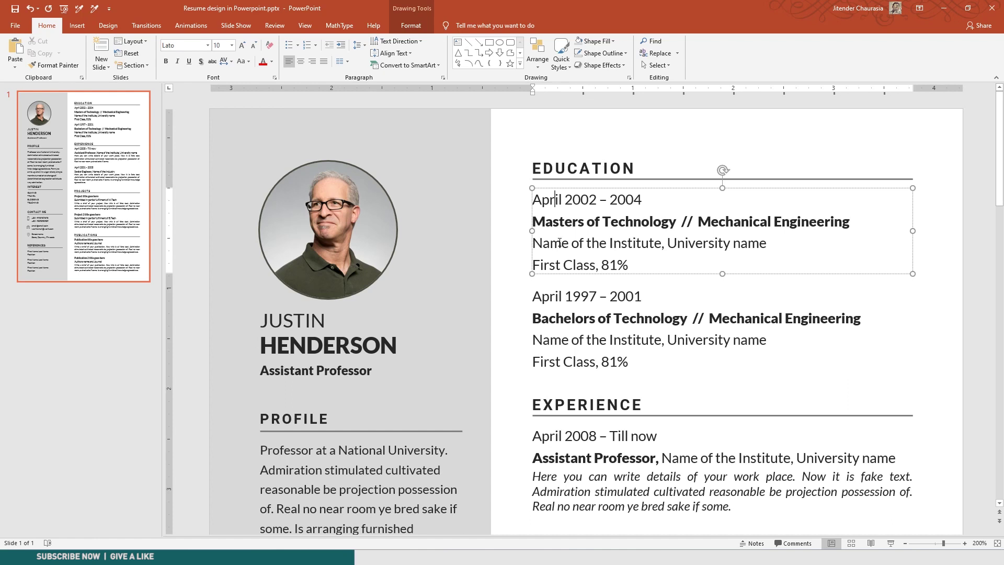
{"action": "left_click", "coordinate": [579, 168]}
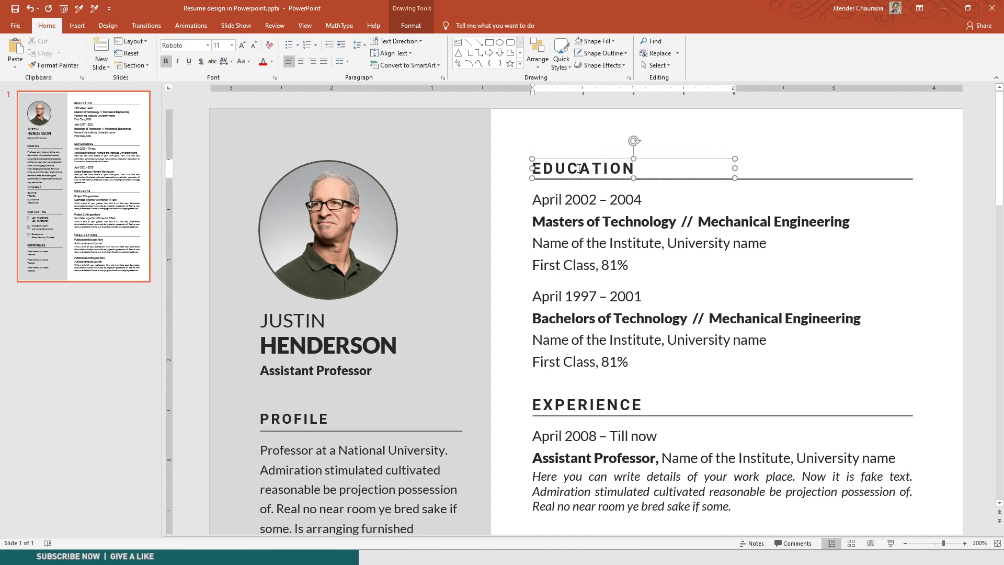
Step: Check the sample's details font, then reduce the new text box's font size to 12
{"action": "left_click", "coordinate": [587, 202]}
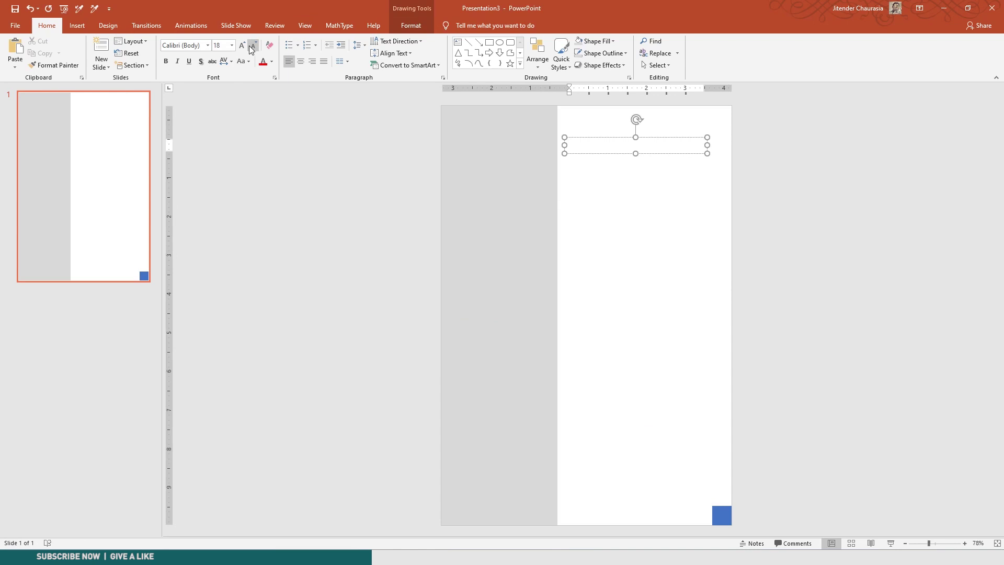
{"action": "left_click", "coordinate": [253, 46]}
{"action": "left_click", "coordinate": [253, 46]}
{"action": "left_click", "coordinate": [252, 46]}
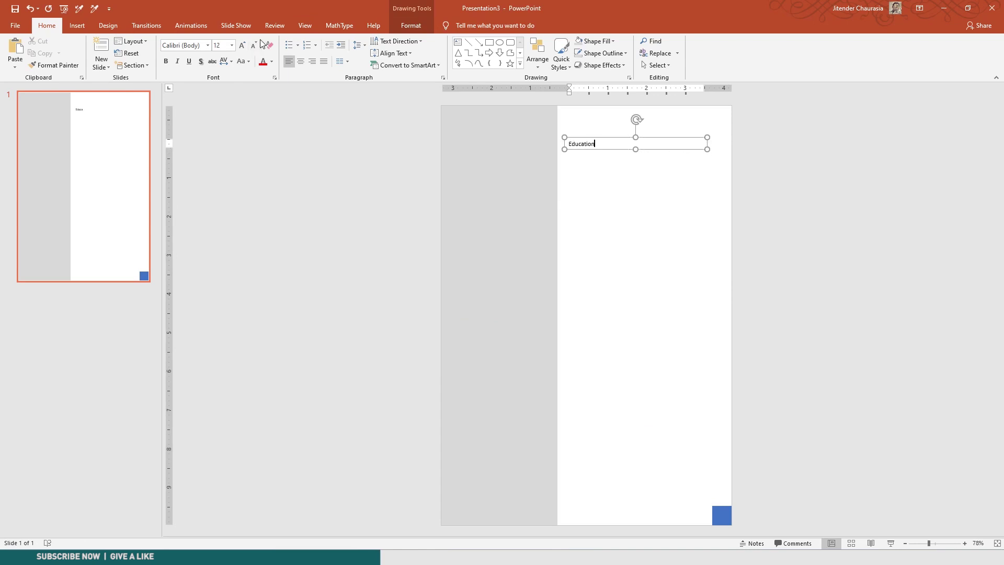
Step: Make the Education text bold Roboto and nudge its text box upward
{"action": "key", "text": "ctrl+a"}
{"action": "left_click", "coordinate": [193, 46]}
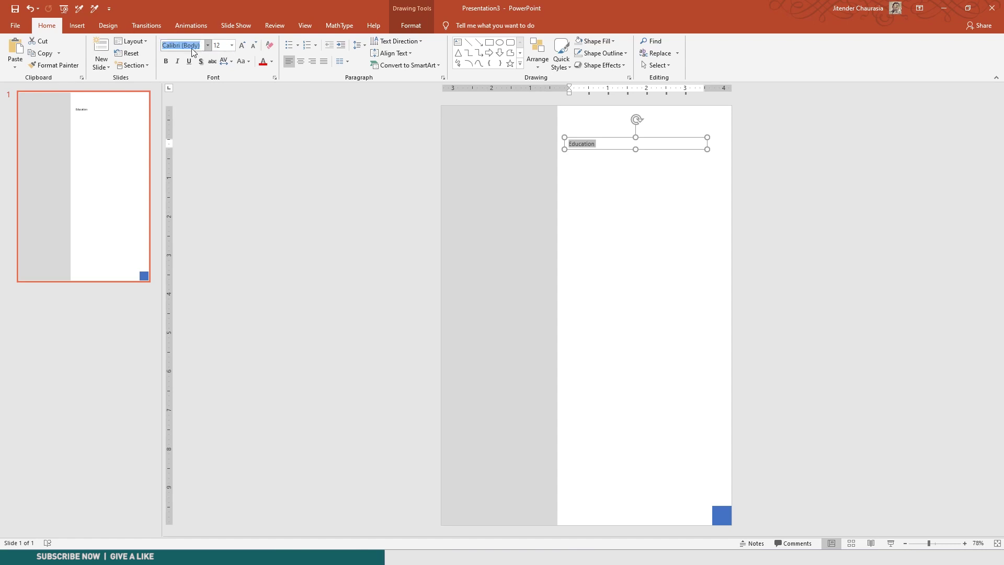
{"action": "type", "text": "Roboto"}
{"action": "key", "text": "Return"}
{"action": "left_click", "coordinate": [166, 61]}
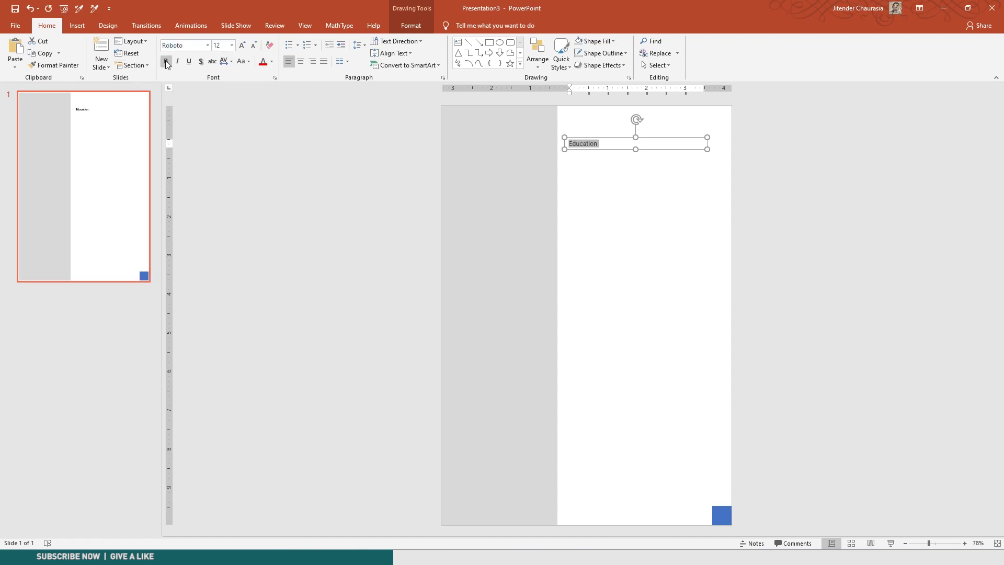
{"action": "scroll", "coordinate": [605, 167], "scroll_direction": "up", "scroll_amount": 5}
{"action": "left_click_drag", "start_coordinate": [605, 167], "coordinate": [607, 147]}
Step: Bring the top-left blue square in front of the grey column, restoring the column's position
{"action": "left_click", "coordinate": [430, 128]}
{"action": "left_click_drag", "start_coordinate": [417, 104], "coordinate": [411, 155]}
{"action": "left_click", "coordinate": [329, 126]}
{"action": "right_click", "coordinate": [332, 129]}
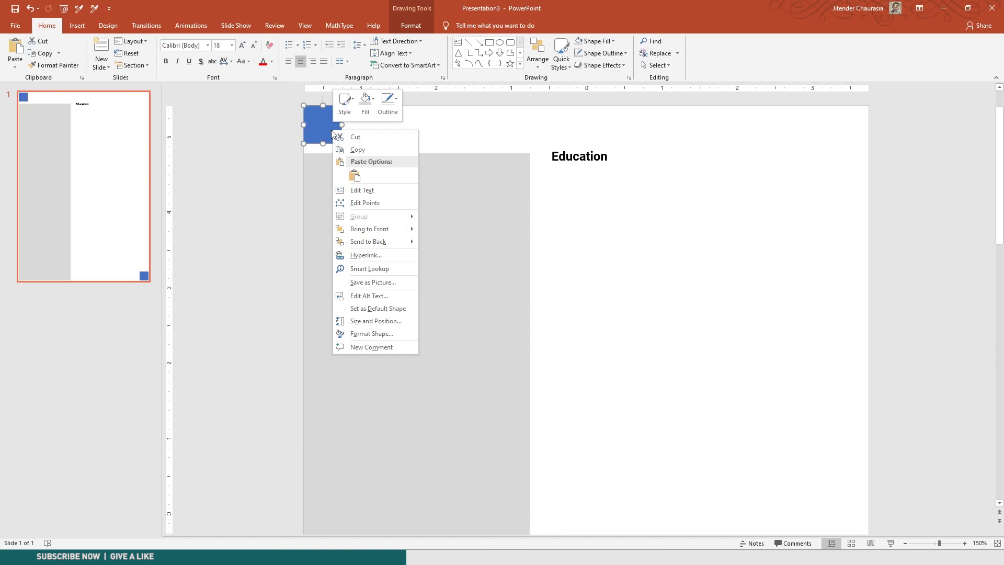
{"action": "left_click", "coordinate": [386, 231]}
{"action": "left_click", "coordinate": [395, 163]}
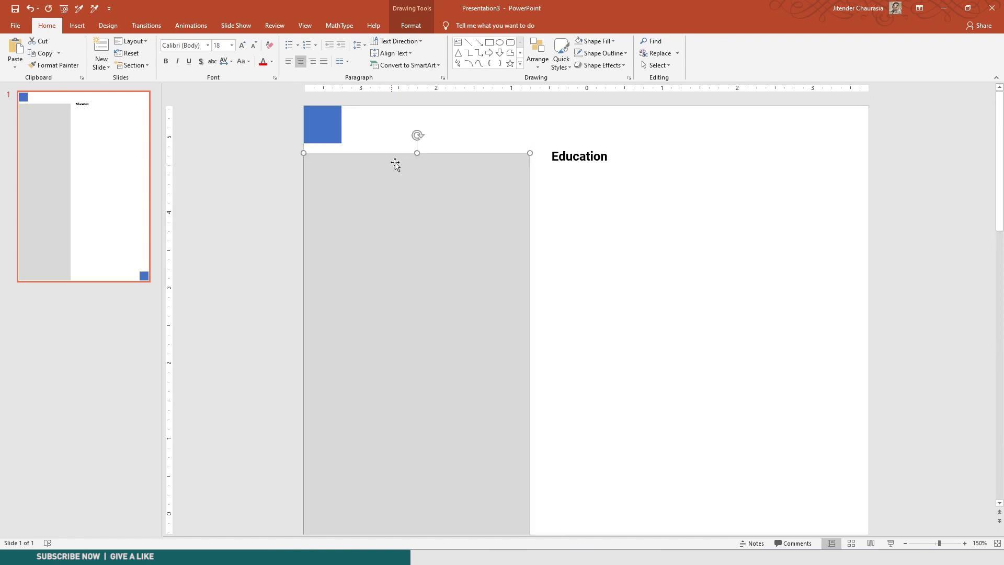
{"action": "left_click_drag", "start_coordinate": [417, 153], "coordinate": [415, 104]}
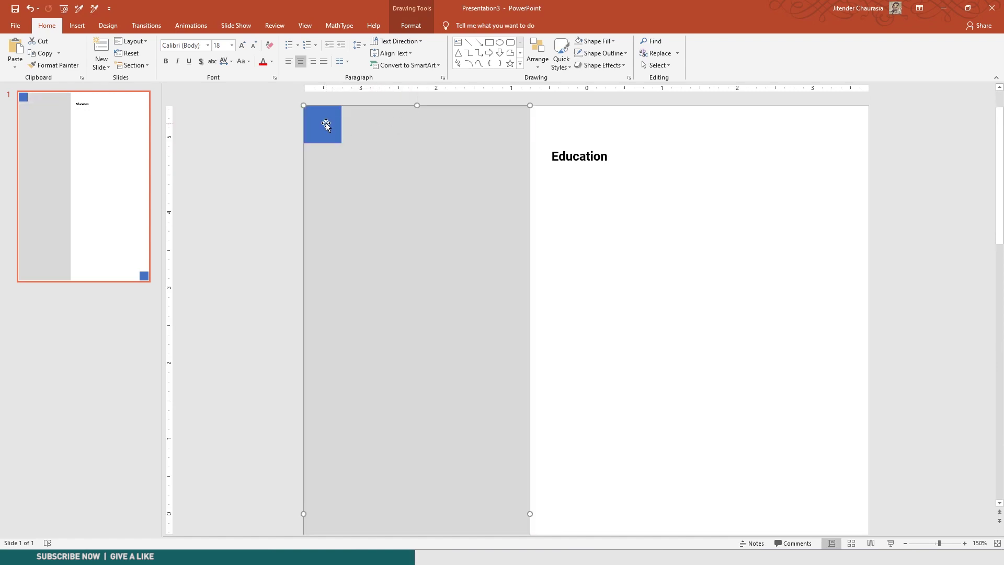
{"action": "left_click", "coordinate": [594, 157]}
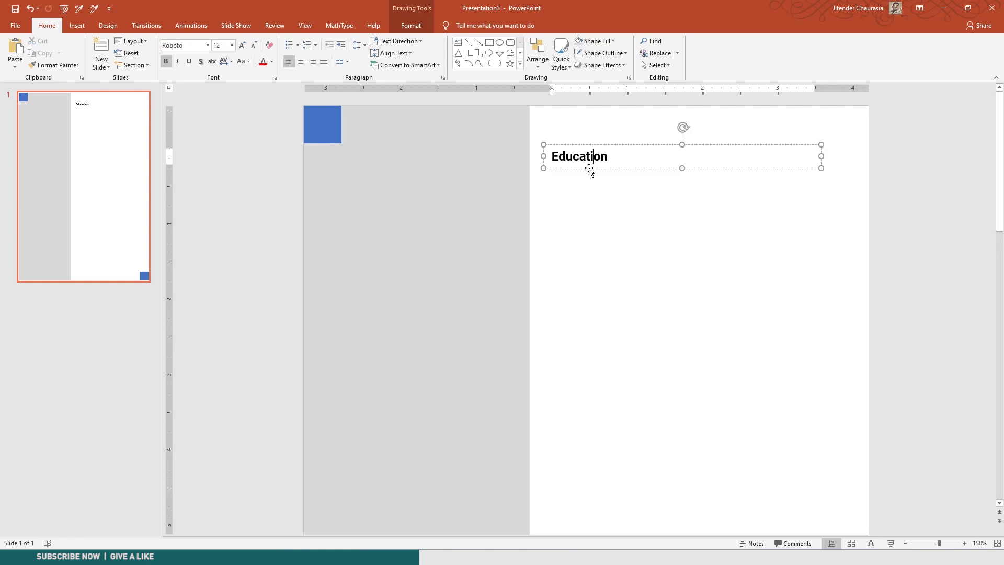
Step: Set the Education text box's left, top and bottom margins to 0 in Format Shape
{"action": "right_click", "coordinate": [589, 170]}
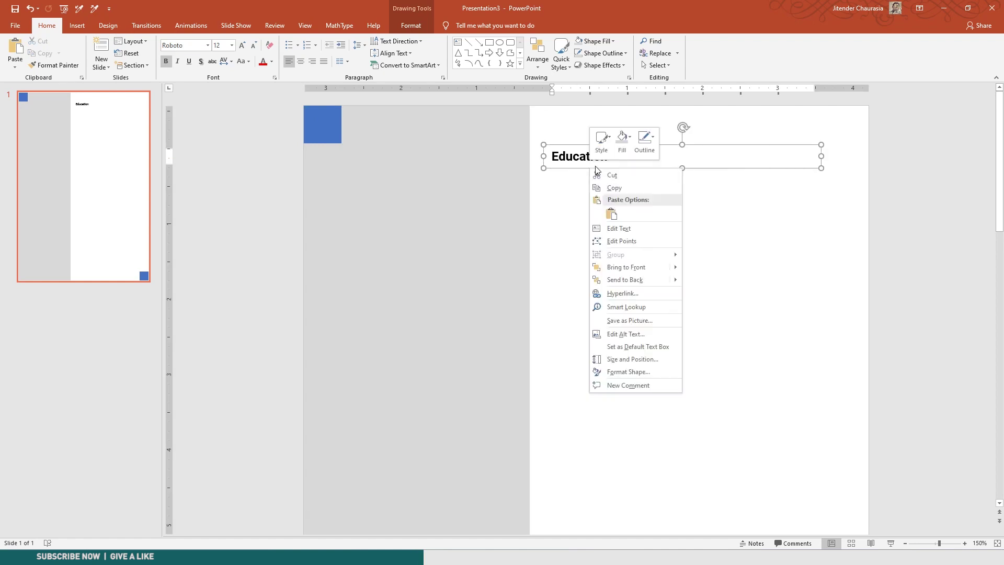
{"action": "left_click", "coordinate": [632, 371]}
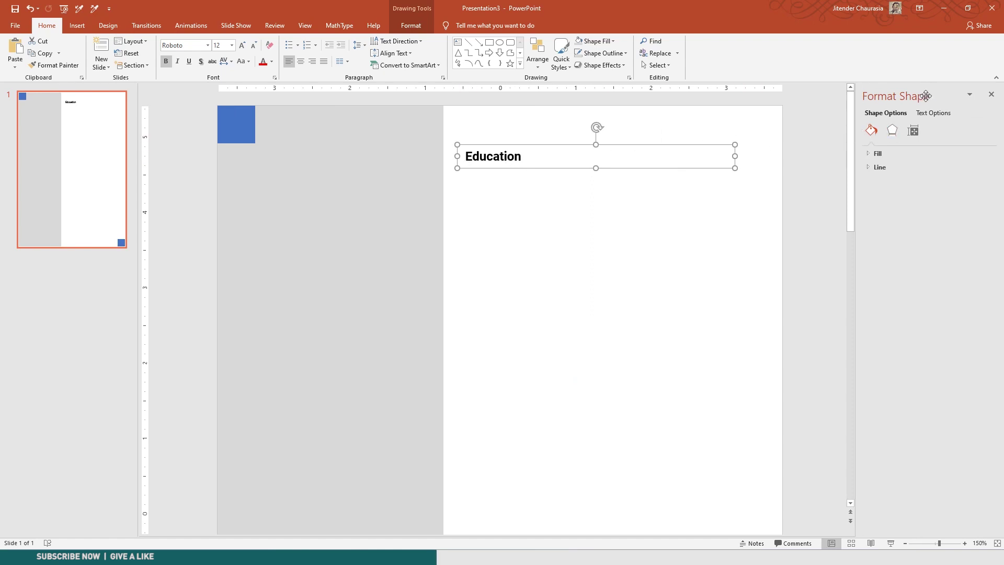
{"action": "left_click", "coordinate": [933, 113]}
{"action": "left_click", "coordinate": [912, 131]}
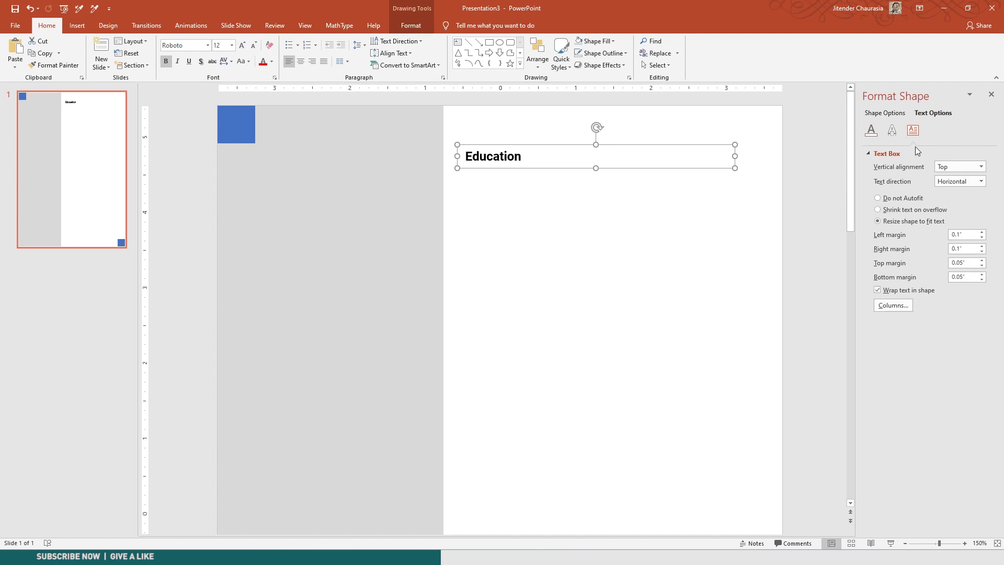
{"action": "left_click", "coordinate": [983, 236]}
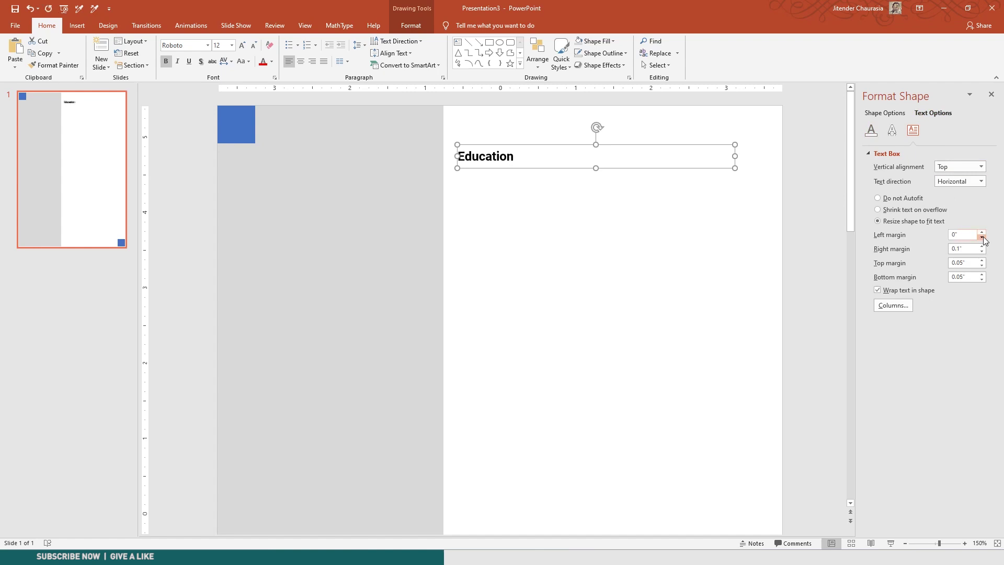
{"action": "left_click", "coordinate": [982, 265]}
{"action": "left_click", "coordinate": [983, 280]}
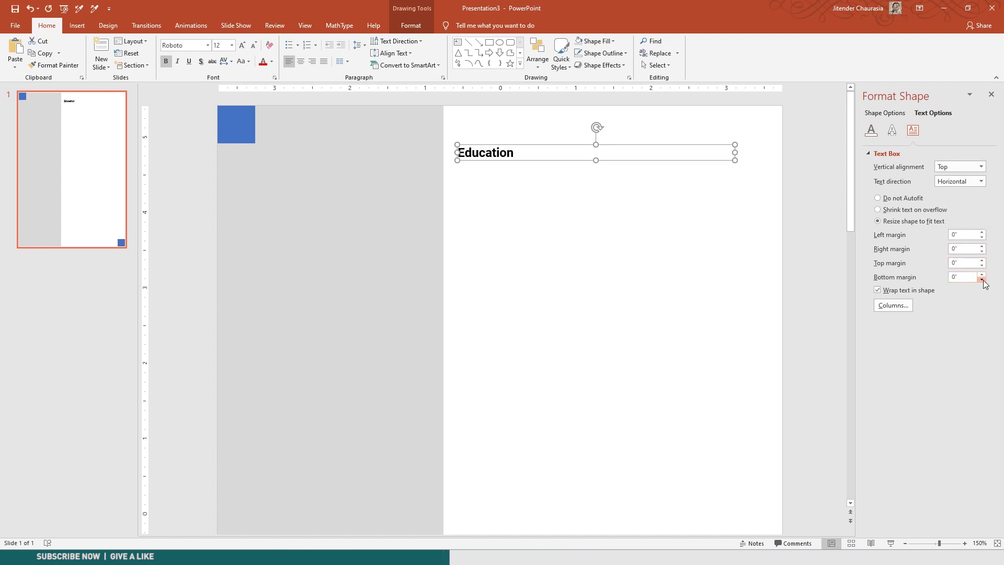
{"action": "left_click", "coordinate": [989, 95]}
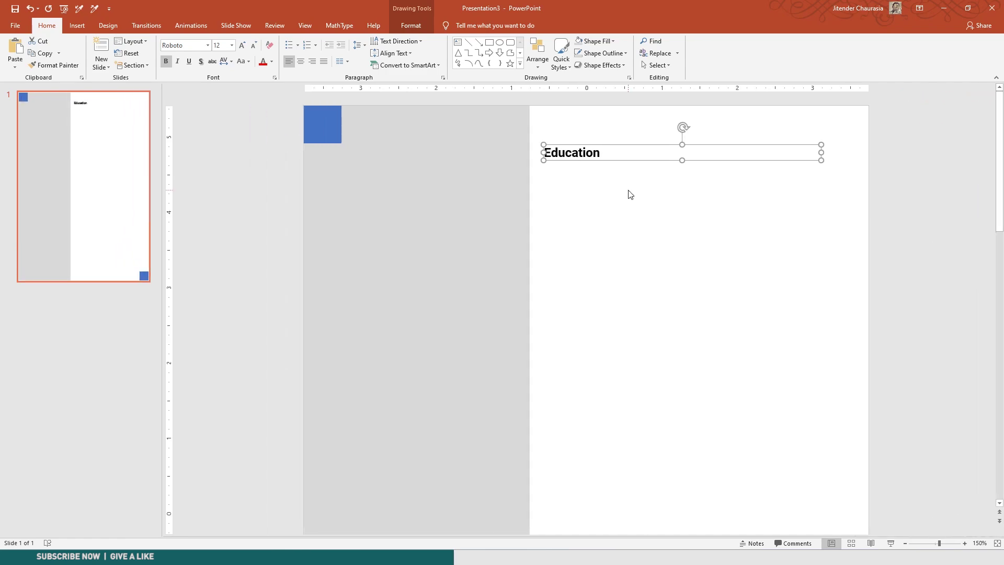
{"action": "left_click", "coordinate": [628, 193]}
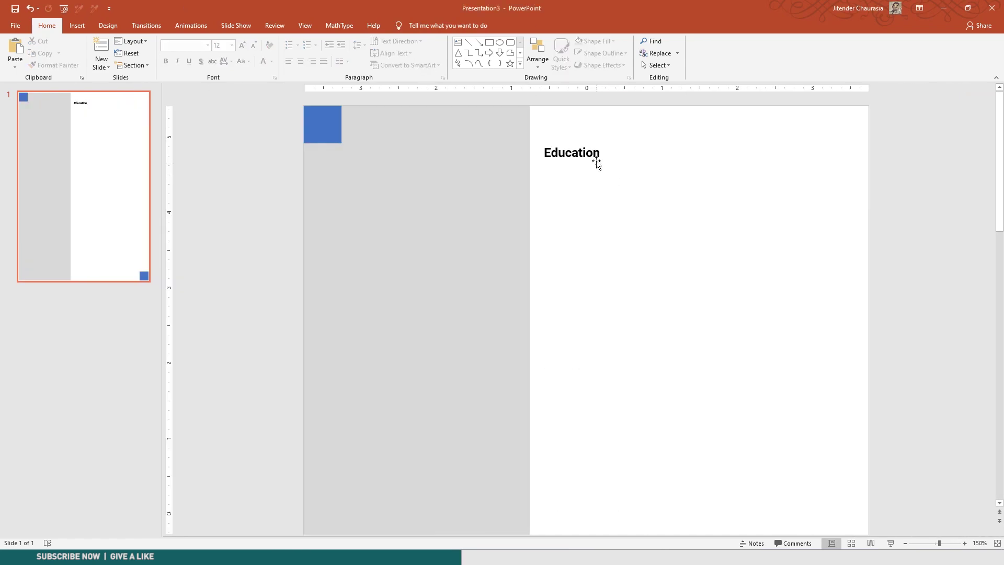
Step: Copy the blue square to the top-right corner and widen the Education box to meet it
{"action": "left_click", "coordinate": [594, 153]}
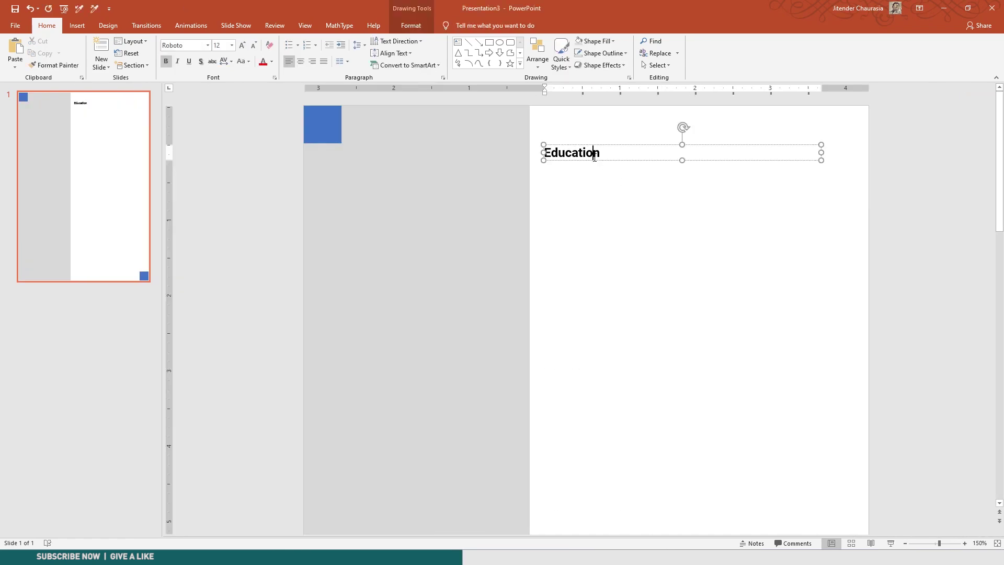
{"action": "scroll", "coordinate": [611, 170], "scroll_direction": "down", "scroll_amount": 7}
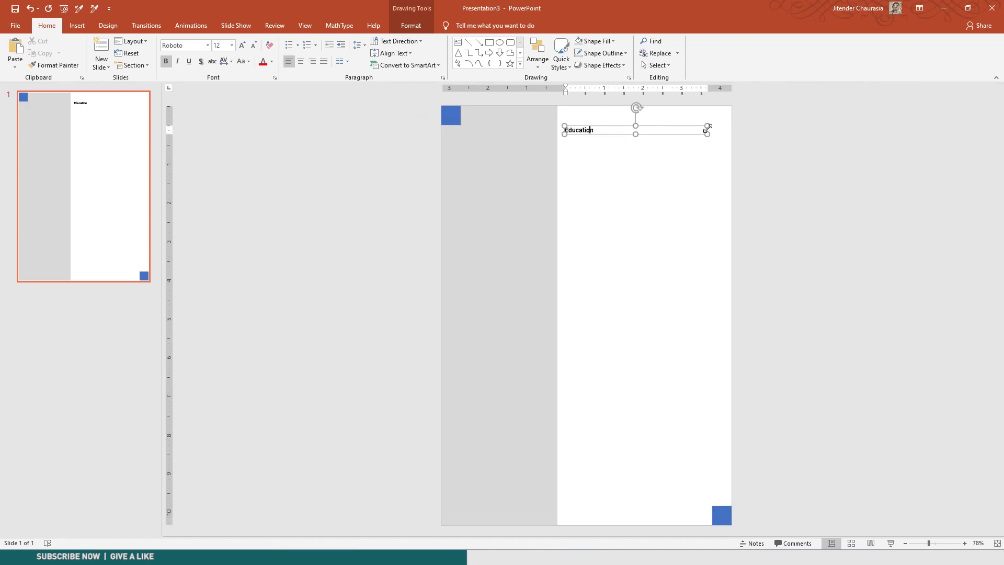
{"action": "scroll", "coordinate": [707, 128], "scroll_direction": "up", "scroll_amount": 7}
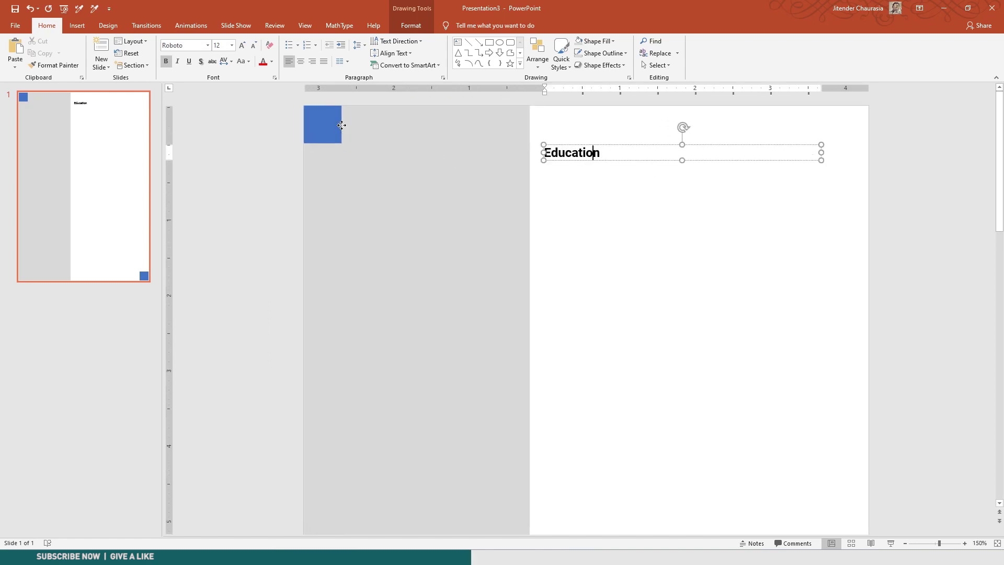
{"action": "mouse_move", "coordinate": [341, 125]}
{"action": "left_mouse_down"}
{"action": "mouse_move", "coordinate": [868, 124]}
{"action": "mouse_move", "coordinate": [830, 153]}
{"action": "left_mouse_up"}
{"action": "left_click", "coordinate": [588, 152]}
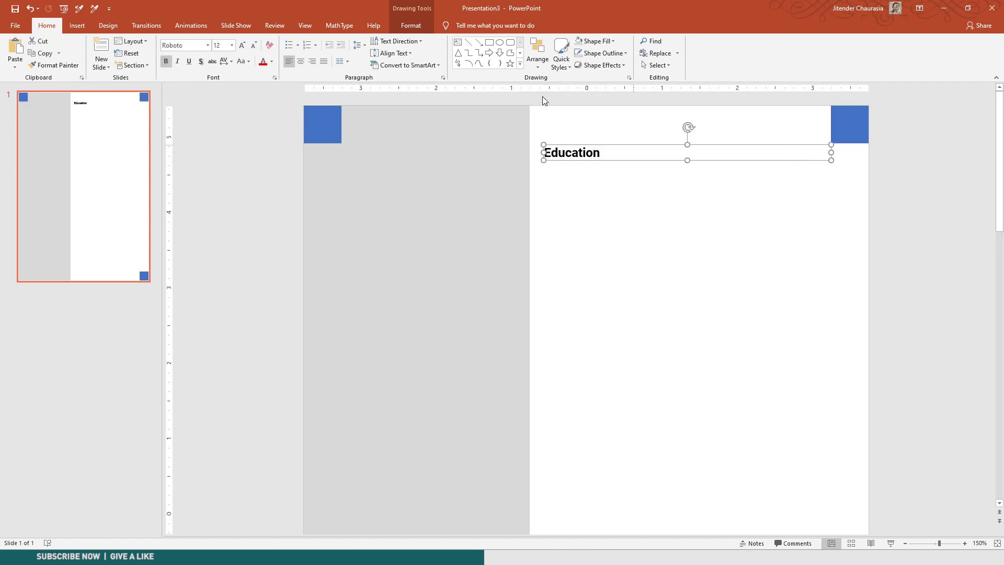
Step: Draw a dark grey 1½ pt line just below the Education heading
{"action": "left_click", "coordinate": [470, 46]}
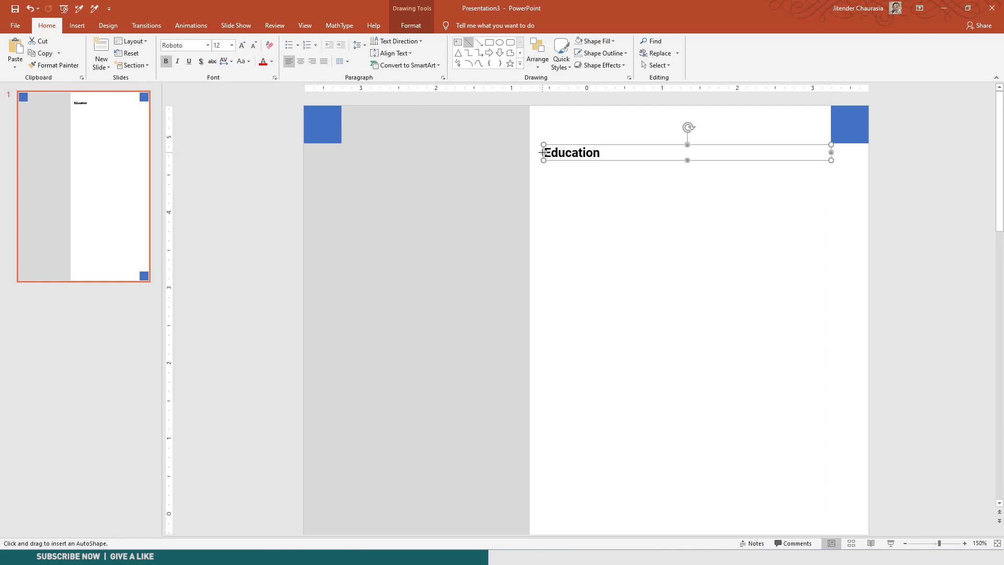
{"action": "left_click_drag", "start_coordinate": [539, 152], "coordinate": [831, 153]}
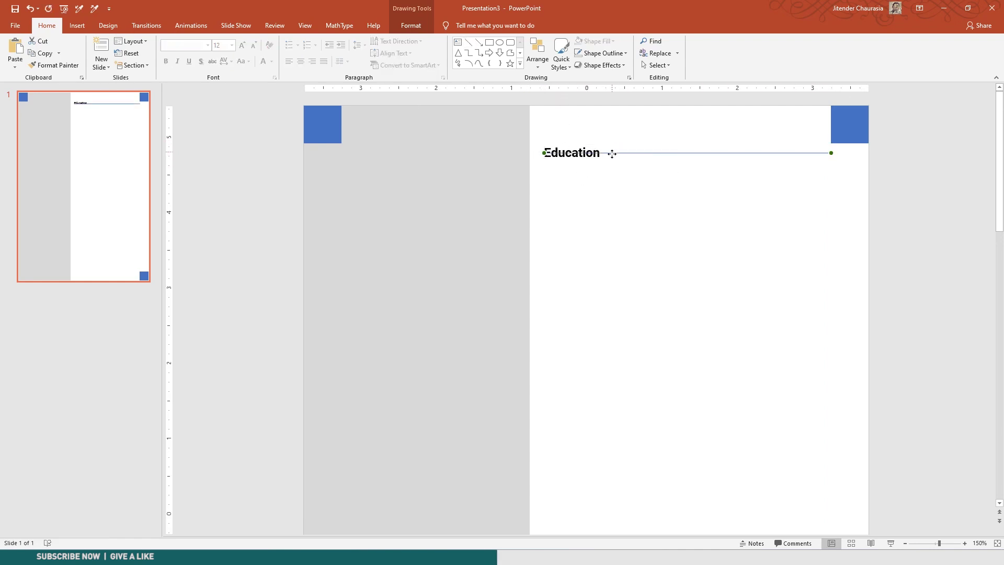
{"action": "left_click_drag", "start_coordinate": [612, 153], "coordinate": [613, 161]}
{"action": "left_click", "coordinate": [603, 54]}
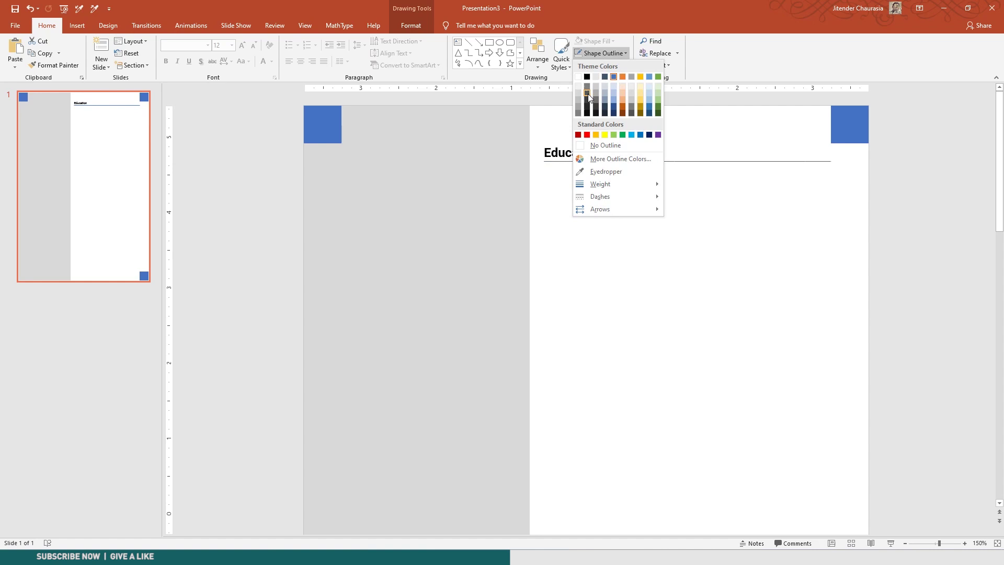
{"action": "left_click", "coordinate": [588, 94]}
{"action": "left_click", "coordinate": [614, 55]}
{"action": "mouse_move", "coordinate": [648, 183]}
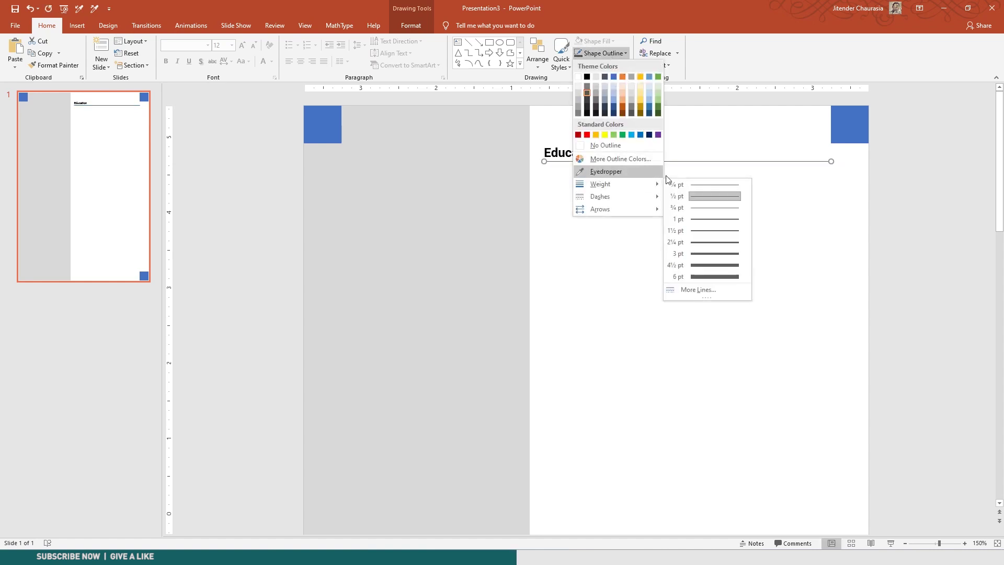
{"action": "left_click", "coordinate": [696, 230]}
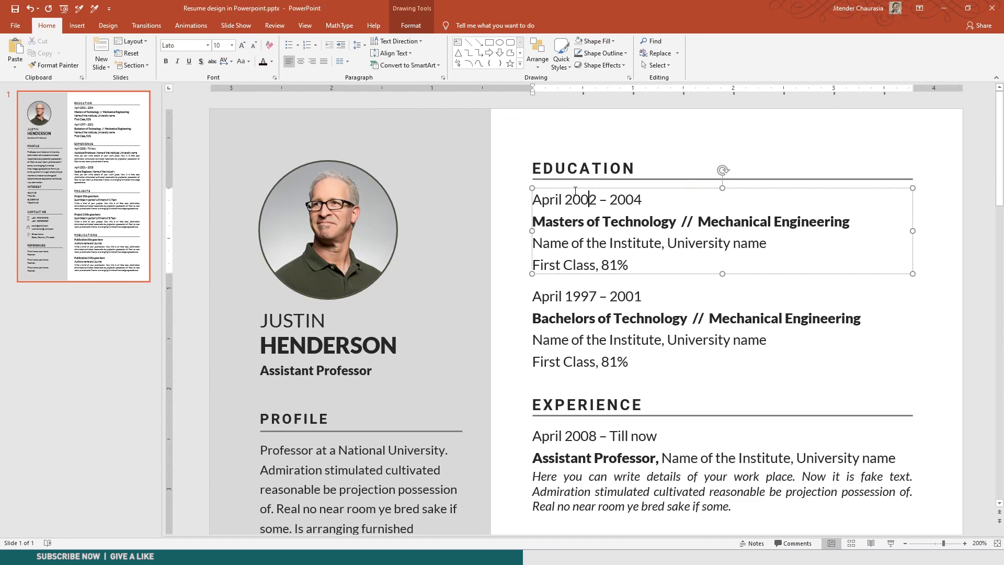
{"action": "left_click", "coordinate": [569, 189]}
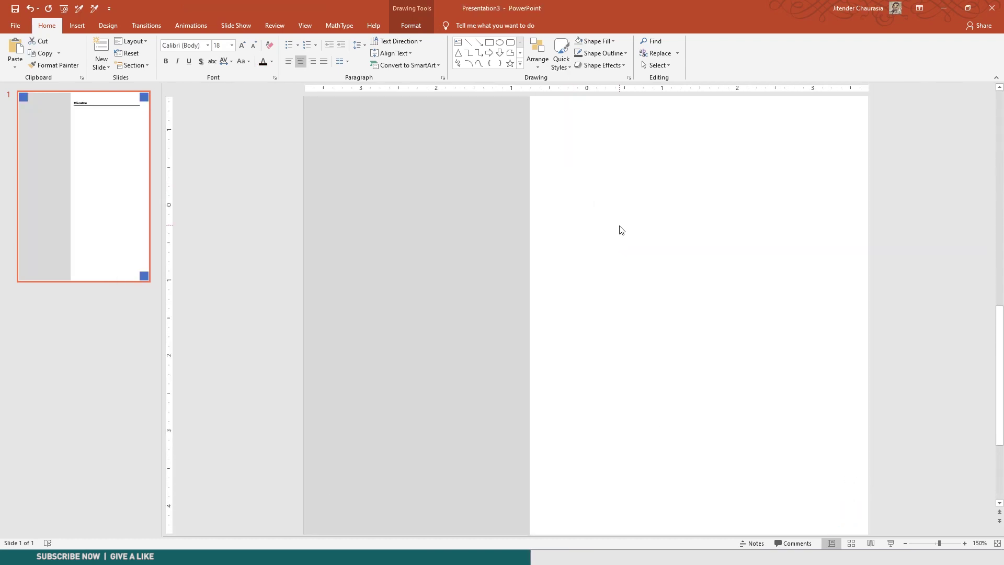
{"action": "scroll", "coordinate": [621, 230], "scroll_direction": "up", "scroll_amount": 5}
{"action": "left_click", "coordinate": [597, 149]}
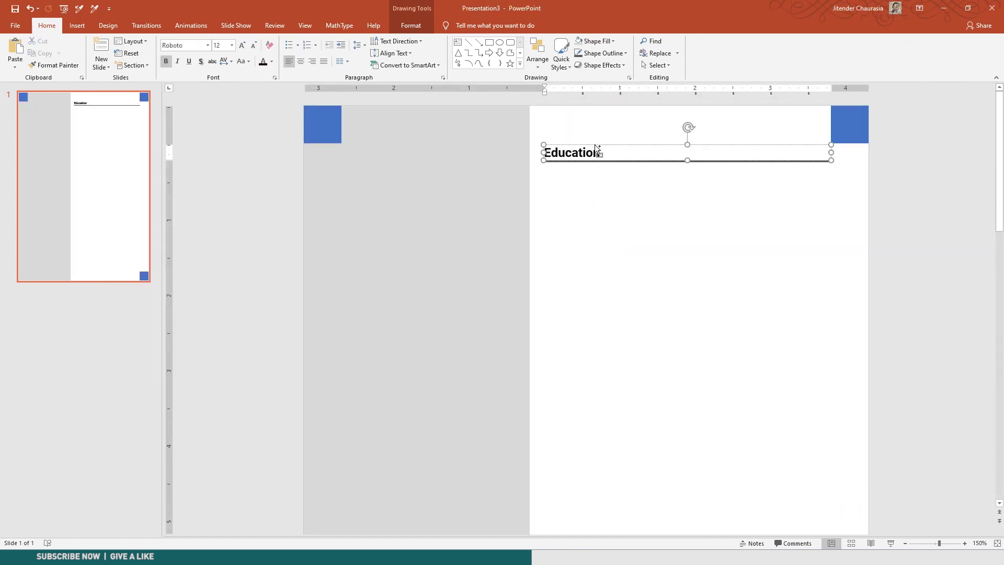
Step: Duplicate the Education box below it, unbold it, and retype it as 'April 2014 - 2018' at 10.5 pt
{"action": "left_click_drag", "start_coordinate": [597, 149], "coordinate": [595, 172]}
{"action": "double_click", "coordinate": [595, 172]}
{"action": "left_click", "coordinate": [166, 61]}
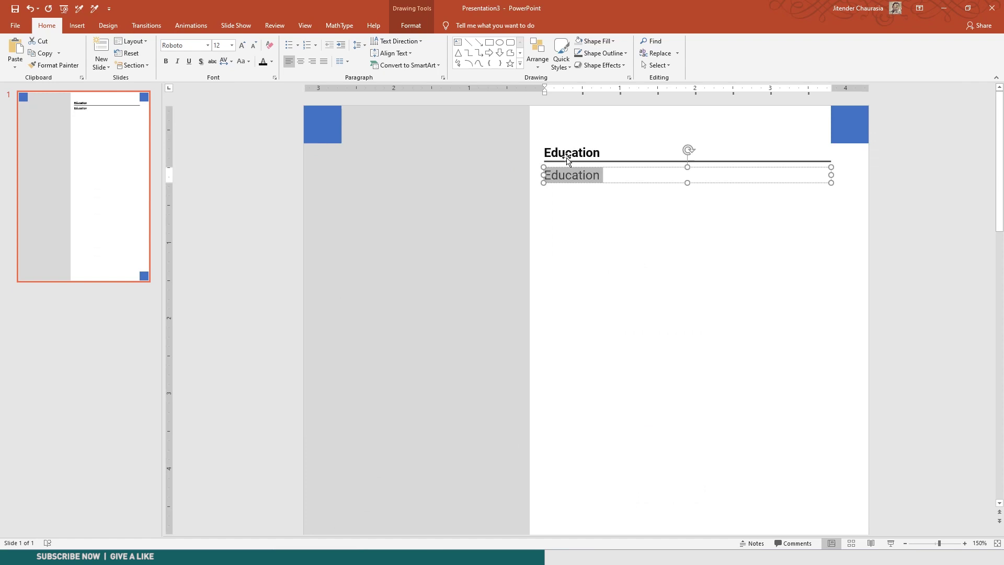
{"action": "type", "text": "April 20"}
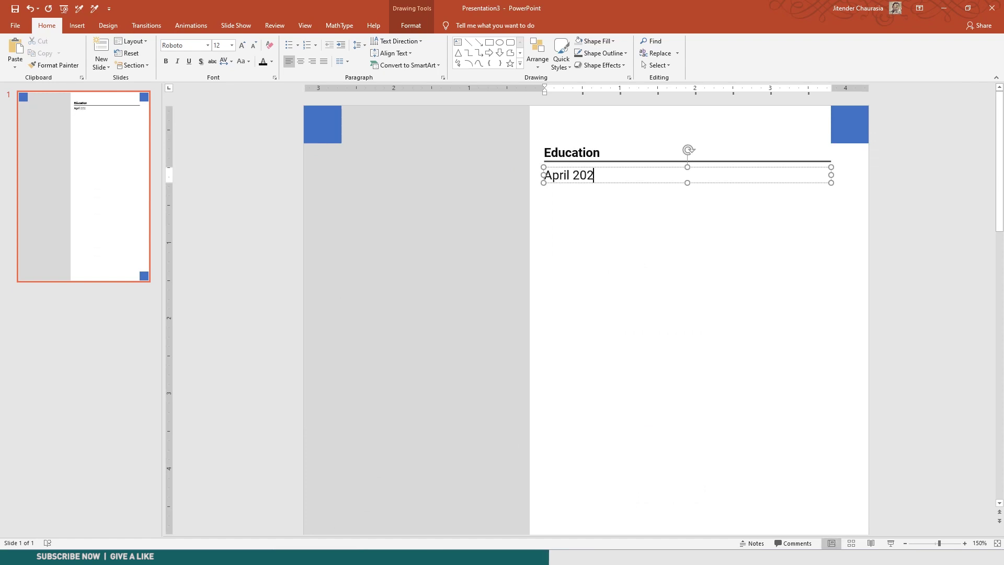
{"action": "type", "text": "14-201"}
{"action": "key", "text": "Left"}
{"action": "key", "text": "Left"}
{"action": "key", "text": "Left"}
{"action": "key", "text": "Left"}
{"action": "key", "text": "Left"}
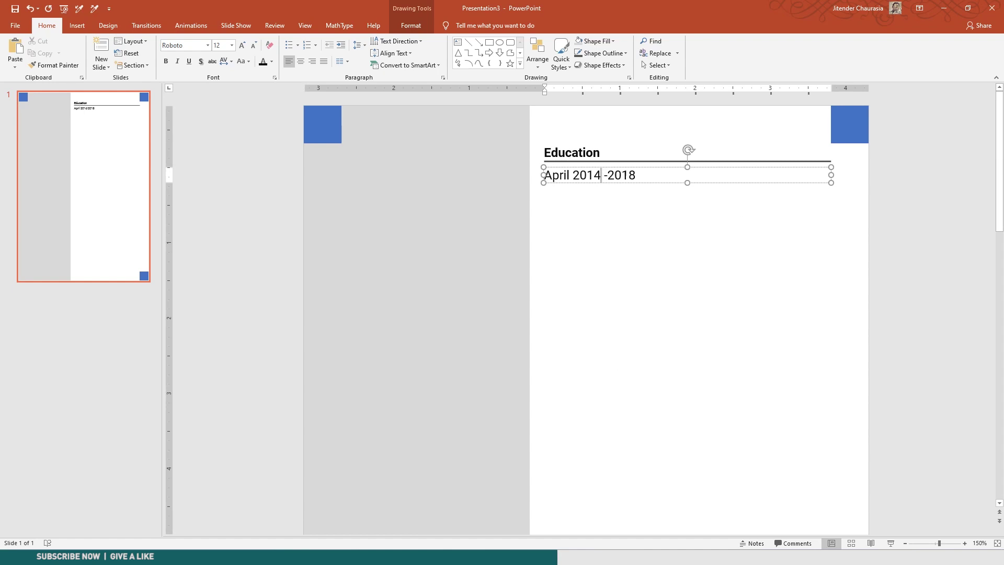
{"action": "key", "text": "Right"}
{"action": "key", "text": "Right"}
{"action": "key", "text": "ctrl+a"}
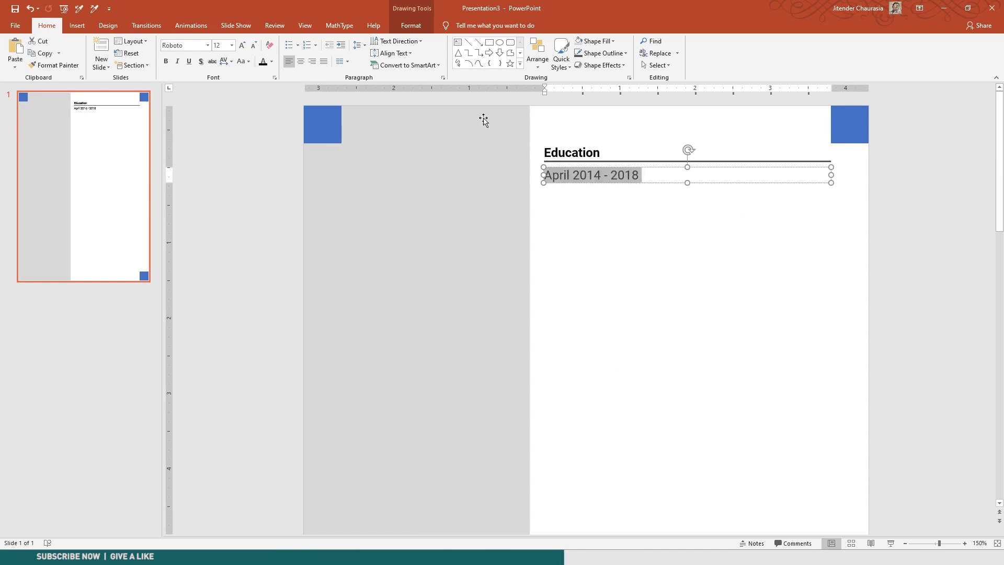
{"action": "left_click", "coordinate": [253, 45]}
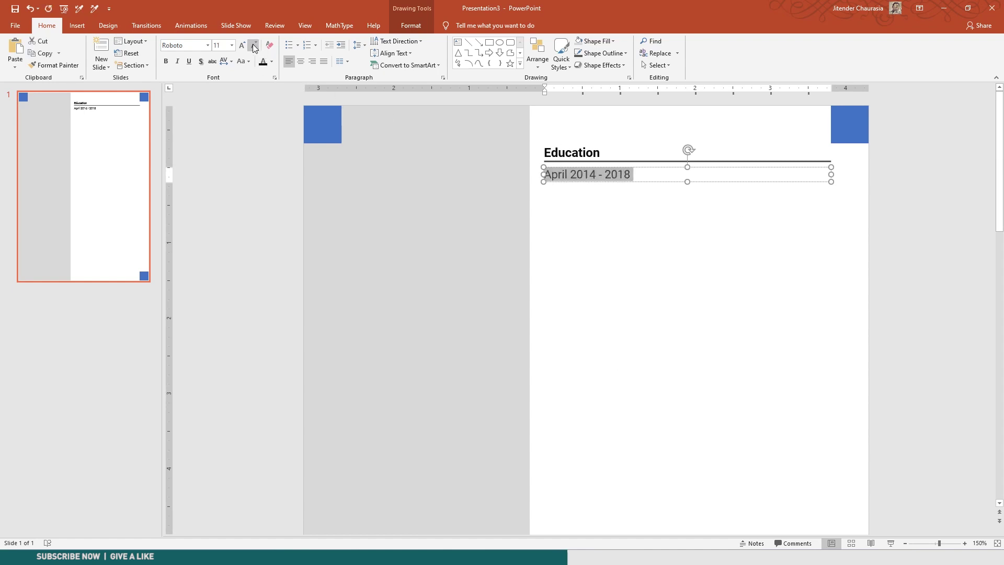
{"action": "left_click", "coordinate": [630, 175]}
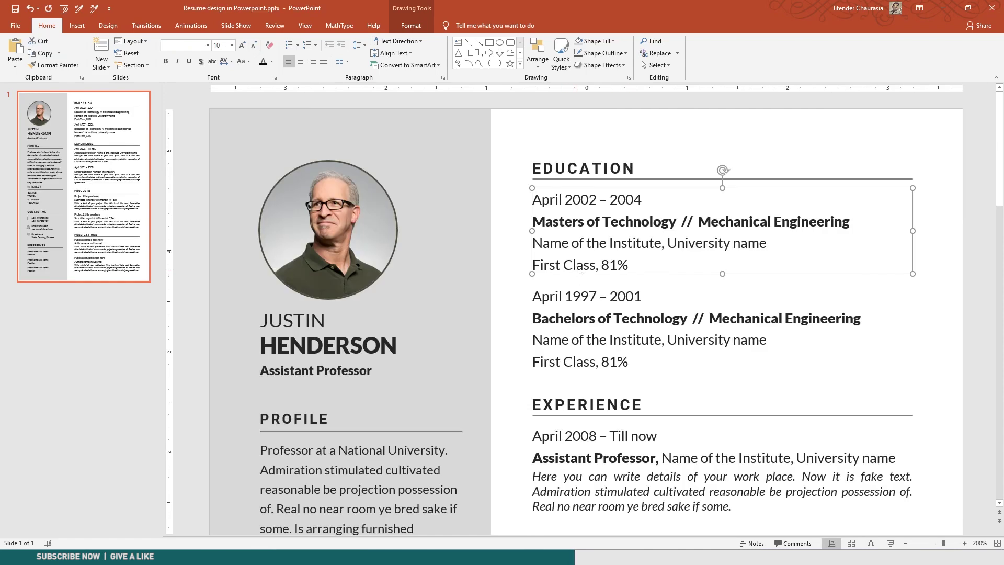
Step: Select all the right-column section text boxes in the reference resume
{"action": "scroll", "coordinate": [582, 268], "scroll_direction": "down", "scroll_amount": 5}
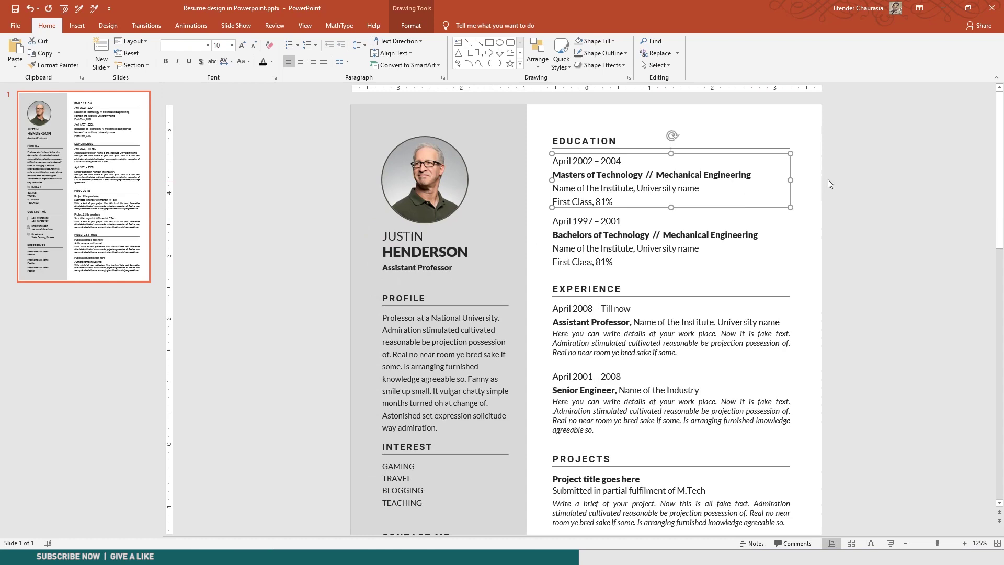
{"action": "mouse_move", "coordinate": [839, 151]}
{"action": "left_mouse_down"}
{"action": "mouse_move", "coordinate": [793, 222]}
{"action": "mouse_move", "coordinate": [620, 394]}
{"action": "mouse_move", "coordinate": [552, 539]}
{"action": "mouse_move", "coordinate": [534, 539]}
{"action": "left_mouse_up"}
{"action": "scroll", "coordinate": [585, 422], "scroll_direction": "down", "scroll_amount": 4}
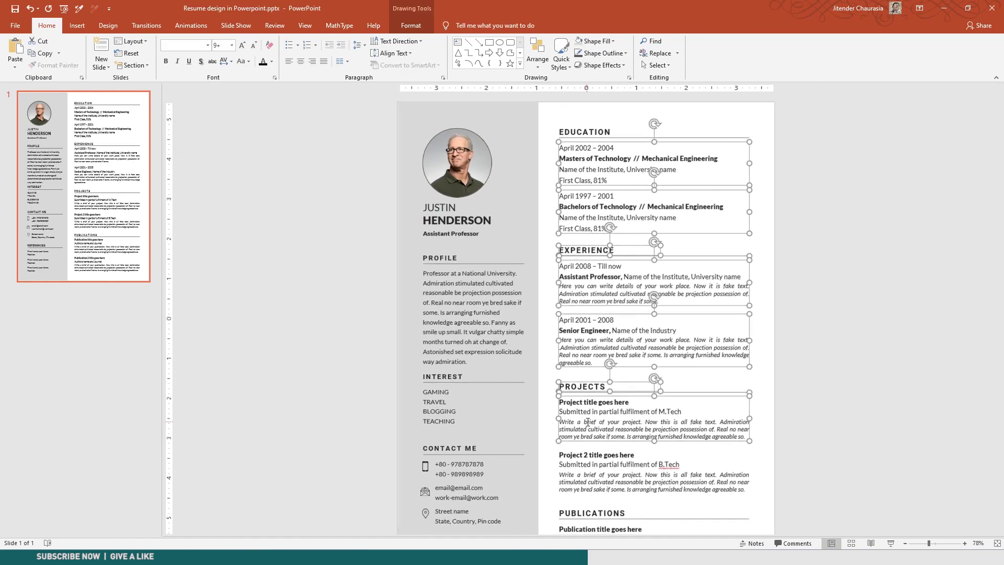
{"action": "left_click", "coordinate": [761, 153]}
{"action": "mouse_move", "coordinate": [769, 139]}
{"action": "left_mouse_down"}
{"action": "mouse_move", "coordinate": [556, 457]}
{"action": "mouse_move", "coordinate": [561, 536]}
{"action": "left_mouse_up"}
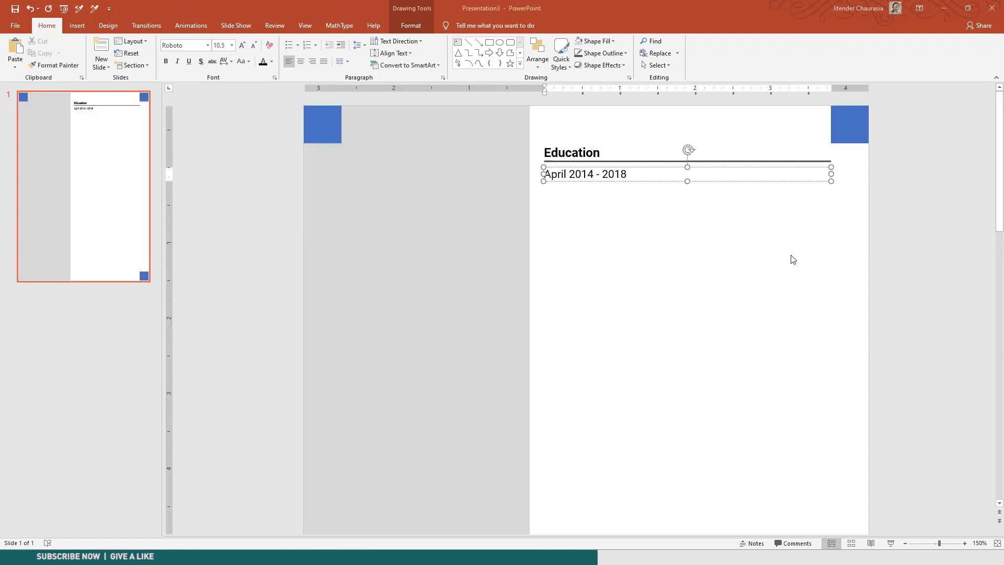
Step: Paste the sections into Presentation3 and move them up under the April 2014 - 2018 line
{"action": "left_click", "coordinate": [710, 298]}
{"action": "key", "text": "ctrl+v"}
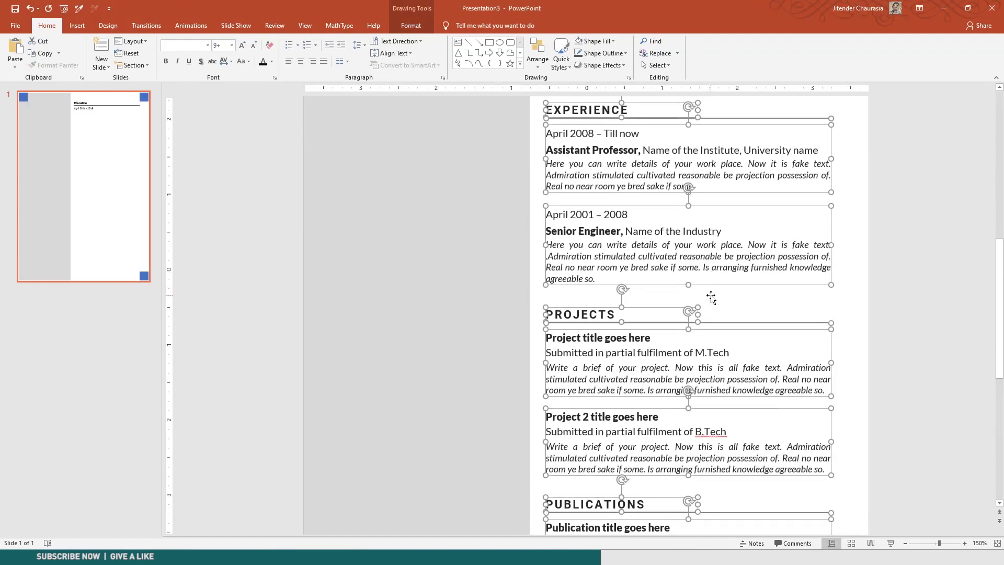
{"action": "scroll", "coordinate": [708, 291], "scroll_direction": "down", "scroll_amount": 4}
{"action": "scroll", "coordinate": [576, 521], "scroll_direction": "down", "scroll_amount": 3}
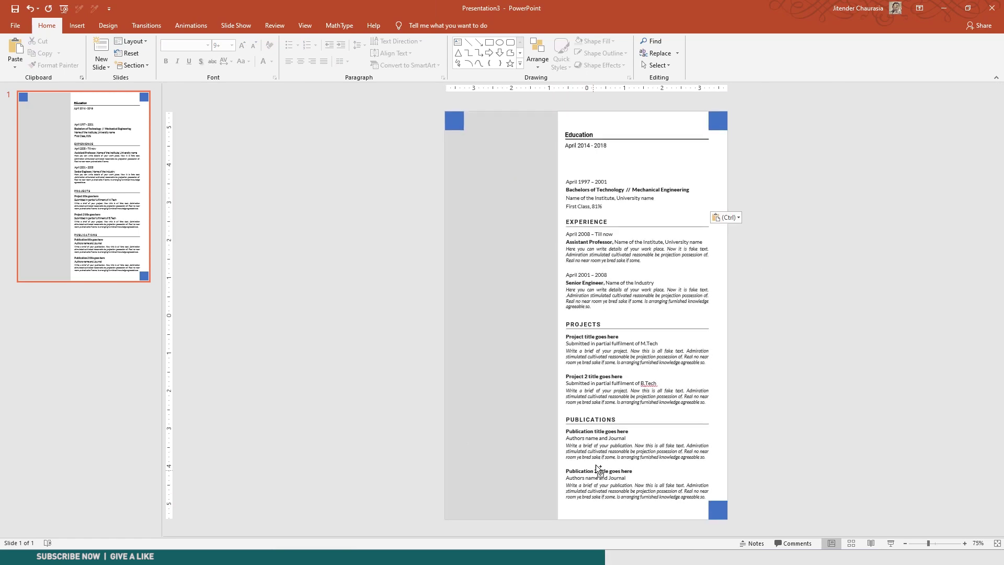
{"action": "left_click_drag", "start_coordinate": [741, 173], "coordinate": [563, 529]}
{"action": "left_click", "coordinate": [718, 511], "text": "shift"}
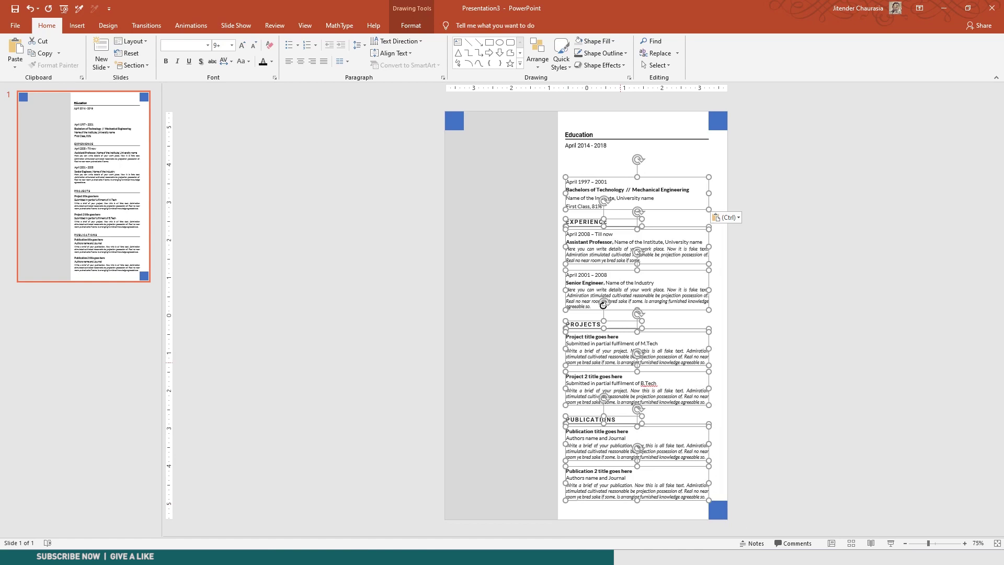
{"action": "left_click_drag", "start_coordinate": [596, 178], "coordinate": [604, 143]}
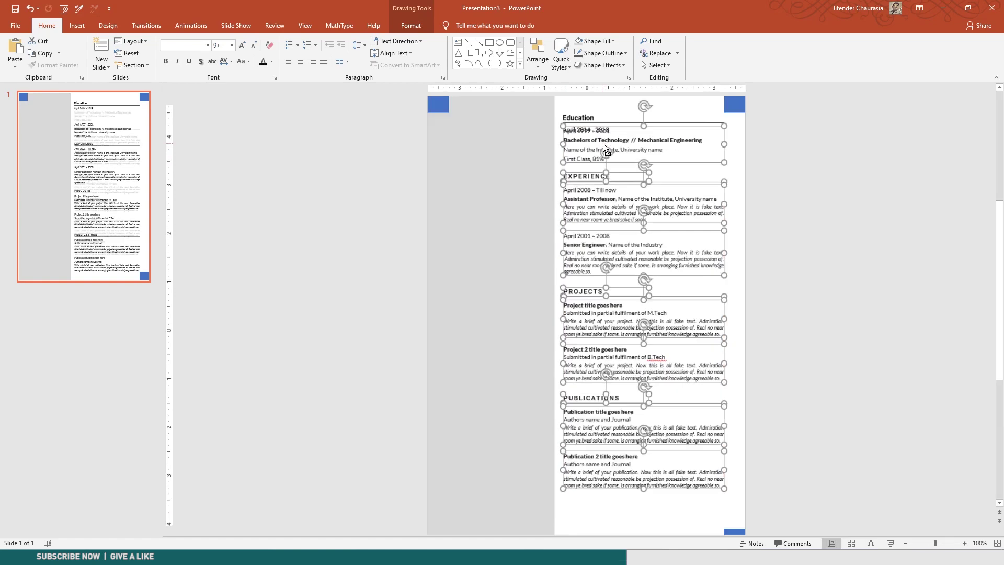
{"action": "scroll", "coordinate": [603, 143], "scroll_direction": "up", "scroll_amount": 10, "text": "ctrl"}
{"action": "scroll", "coordinate": [532, 180], "scroll_direction": "up", "scroll_amount": 5}
Step: Delete the extra April 2014 – 2018 date line
{"action": "scroll", "coordinate": [532, 179], "scroll_direction": "up", "scroll_amount": 3}
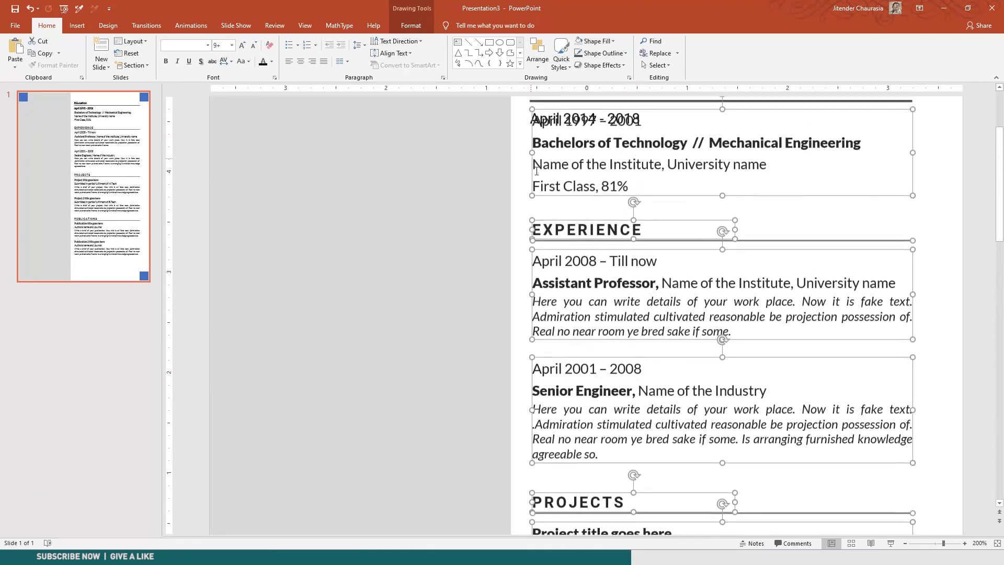
{"action": "left_click", "coordinate": [525, 200]}
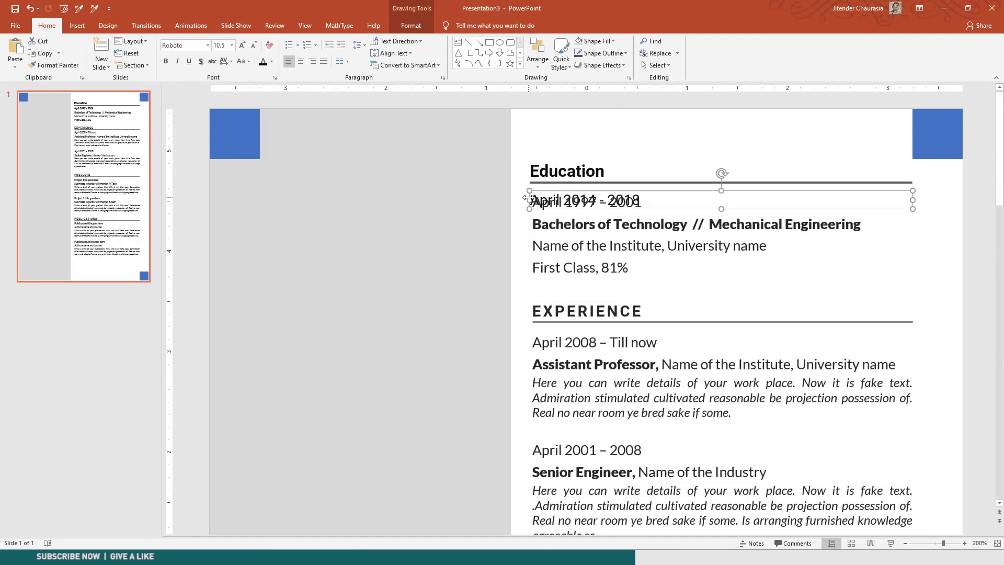
{"action": "key", "text": "Delete"}
{"action": "scroll", "coordinate": [662, 199], "scroll_direction": "down", "scroll_amount": 8, "text": "ctrl"}
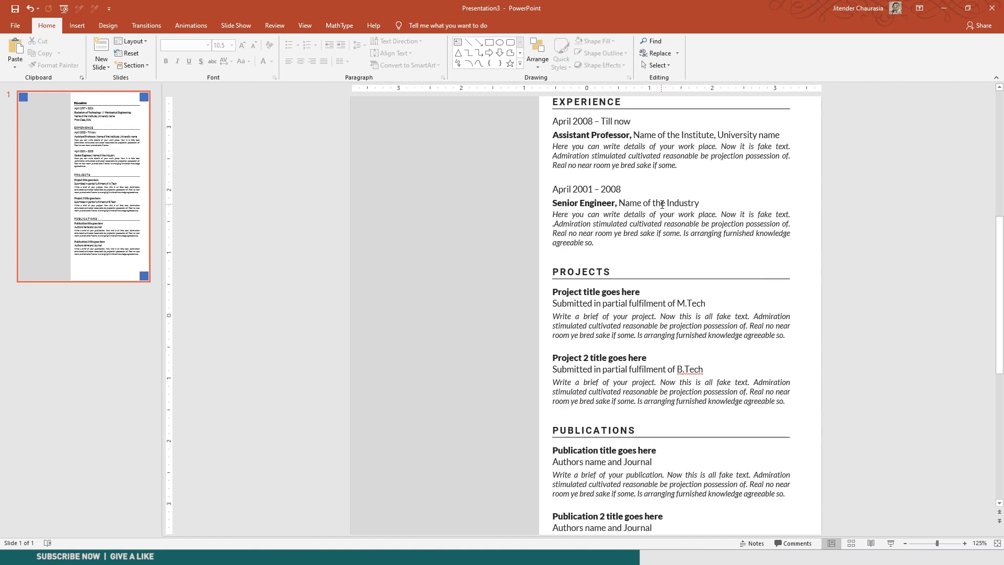
{"action": "scroll", "coordinate": [663, 236], "scroll_direction": "down", "scroll_amount": 4}
Step: Group the three Experience boxes with Ctrl+G and park them beside the slide
{"action": "scroll", "coordinate": [662, 267], "scroll_direction": "down", "scroll_amount": 2, "text": "ctrl"}
{"action": "scroll", "coordinate": [662, 266], "scroll_direction": "up", "scroll_amount": 3}
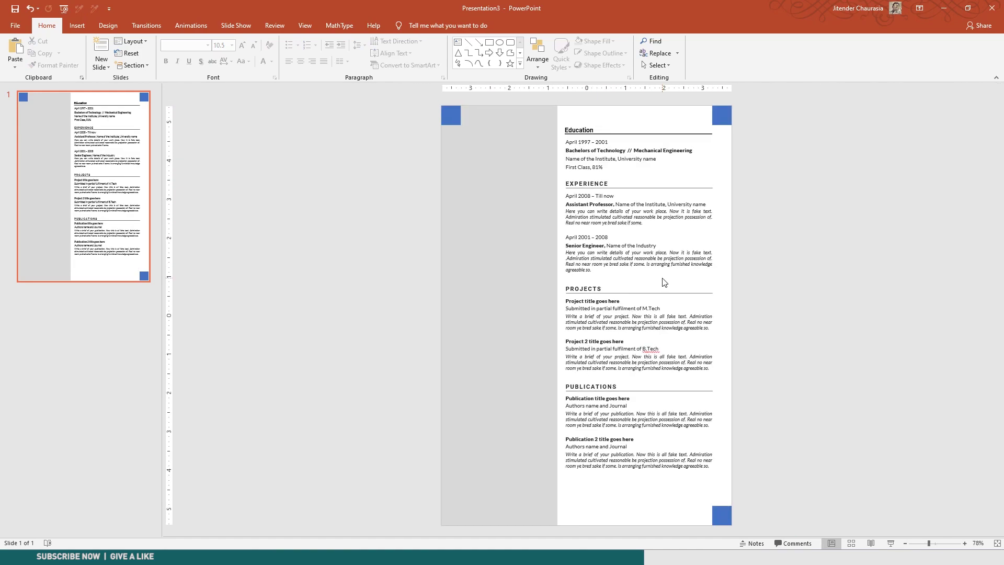
{"action": "scroll", "coordinate": [662, 280], "scroll_direction": "up", "scroll_amount": 5, "text": "ctrl"}
{"action": "scroll", "coordinate": [650, 289], "scroll_direction": "up", "scroll_amount": 3}
{"action": "scroll", "coordinate": [650, 289], "scroll_direction": "up", "scroll_amount": 1}
{"action": "left_click", "coordinate": [650, 289]}
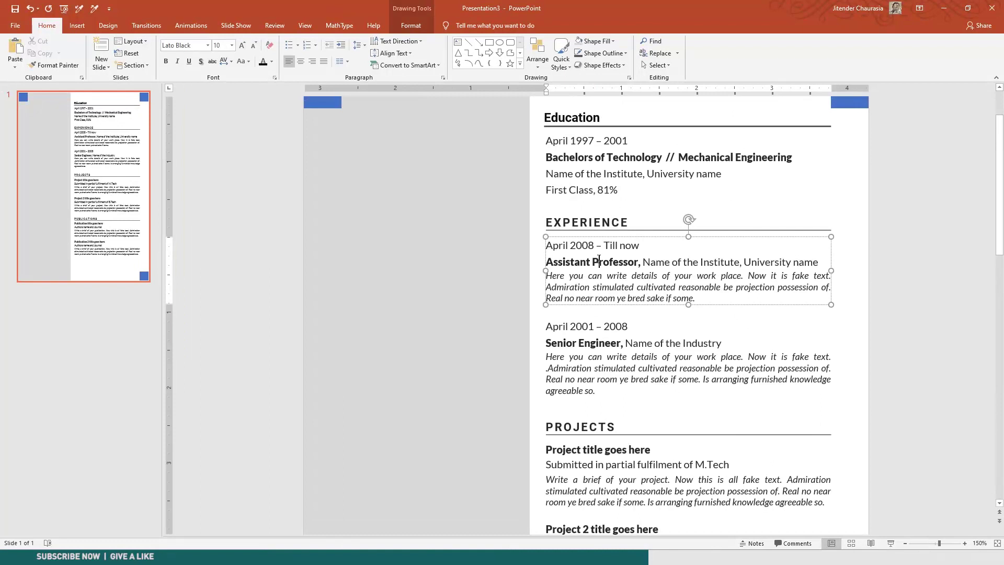
{"action": "left_click", "coordinate": [573, 223]}
{"action": "scroll", "coordinate": [569, 189], "scroll_direction": "up", "scroll_amount": 1}
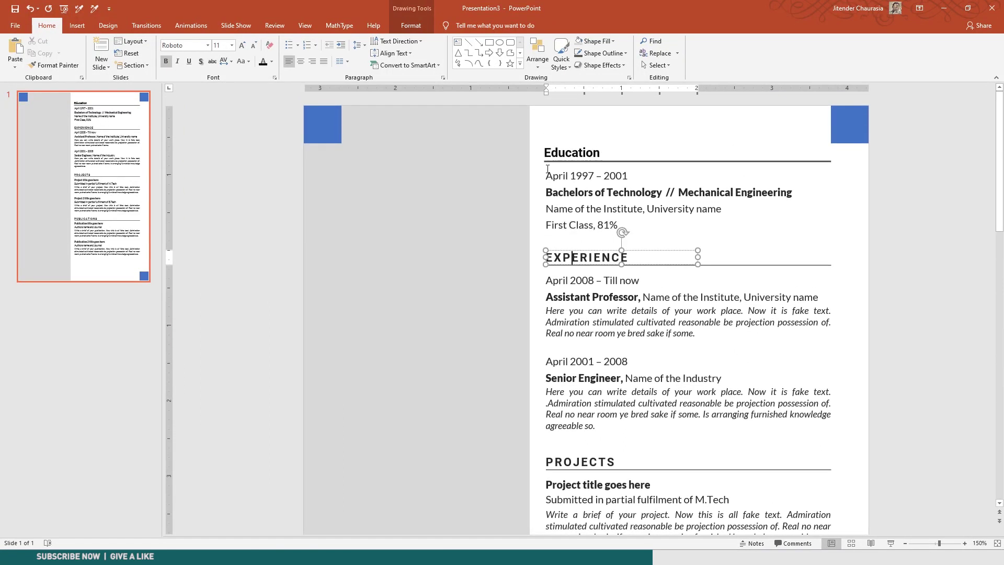
{"action": "left_click", "coordinate": [540, 247]}
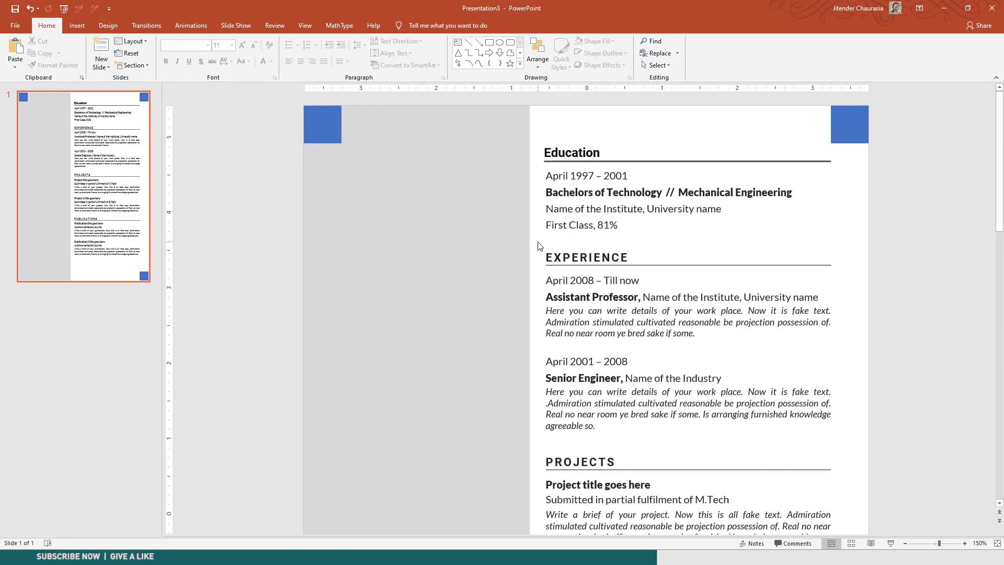
{"action": "mouse_move", "coordinate": [538, 242]}
{"action": "left_mouse_down"}
{"action": "mouse_move", "coordinate": [727, 368]}
{"action": "mouse_move", "coordinate": [893, 452]}
{"action": "mouse_move", "coordinate": [886, 436]}
{"action": "left_mouse_up"}
{"action": "scroll", "coordinate": [807, 402], "scroll_direction": "down", "scroll_amount": 2}
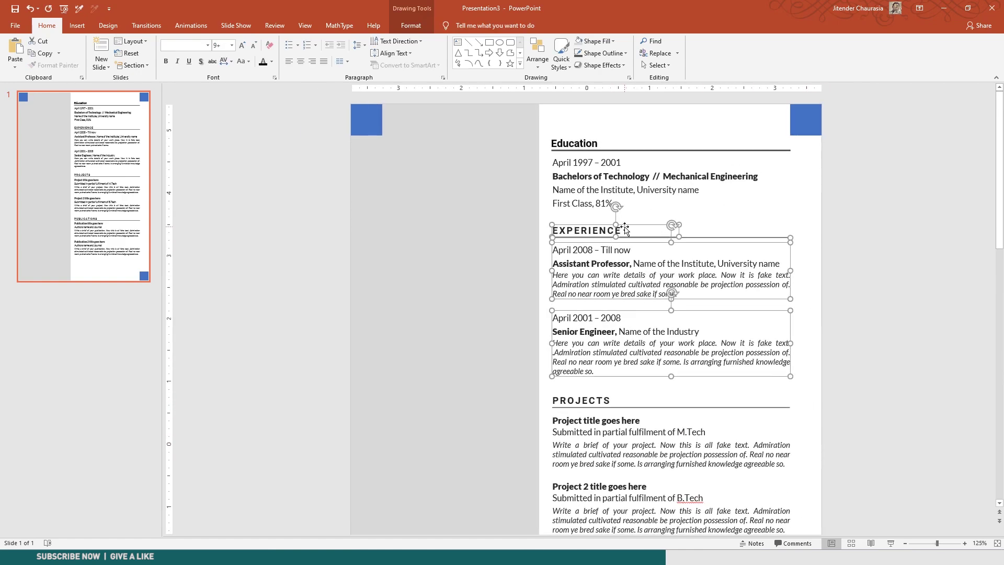
{"action": "left_click_drag", "start_coordinate": [625, 229], "coordinate": [900, 225]}
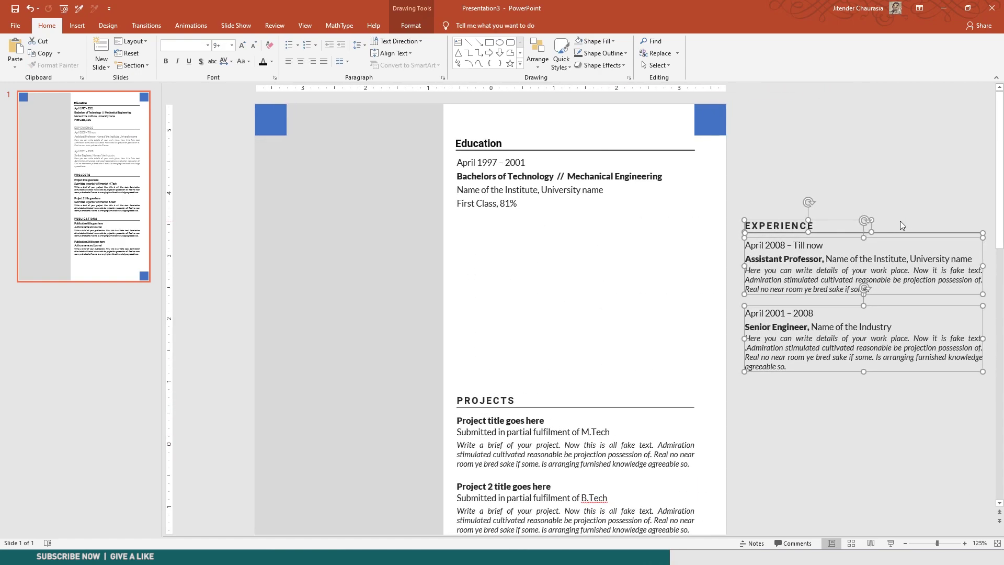
{"action": "key", "text": "ctrl+g"}
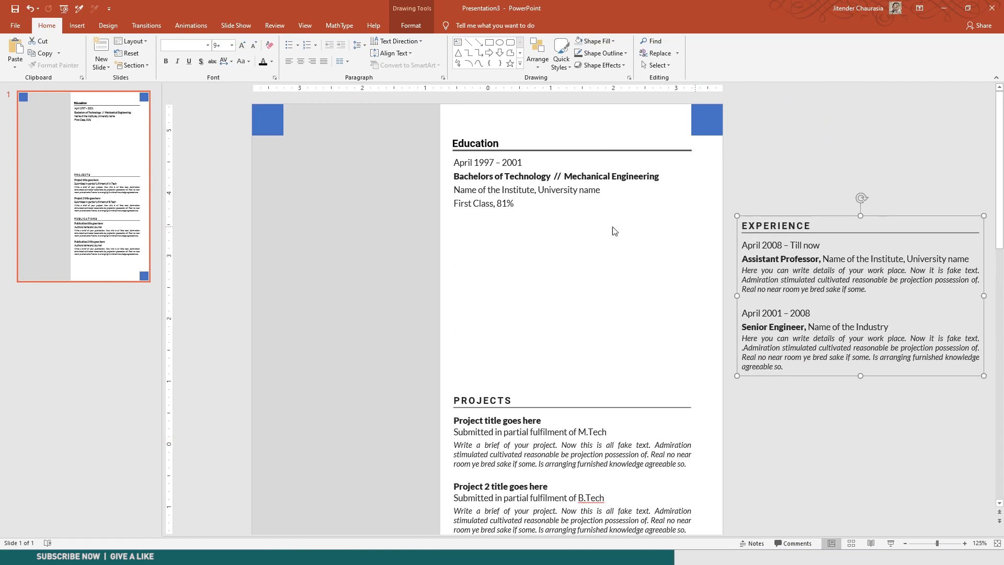
Step: Move the Education section down and place the Experience group at the column top
{"action": "left_click_drag", "start_coordinate": [443, 129], "coordinate": [727, 267]}
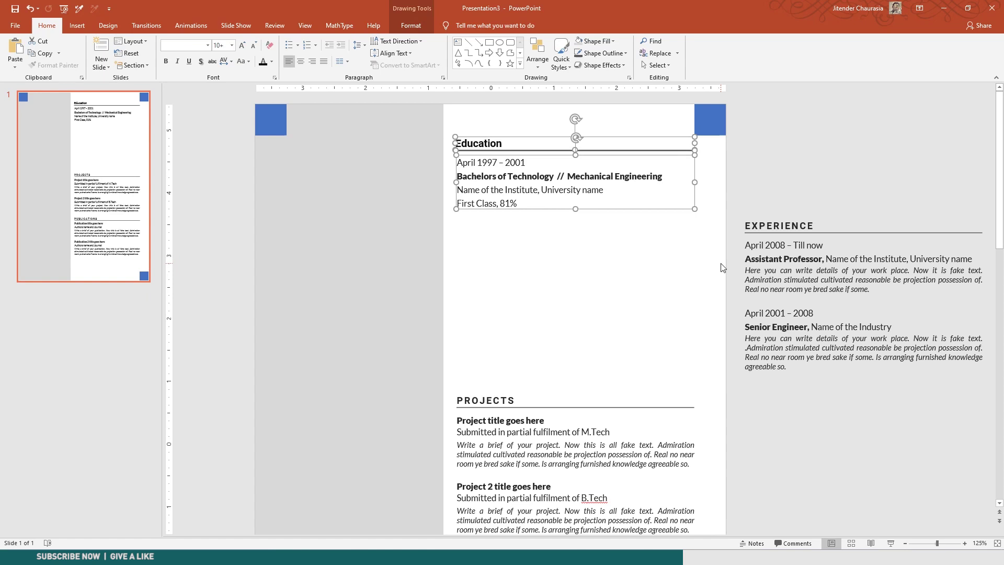
{"action": "left_click_drag", "start_coordinate": [575, 178], "coordinate": [575, 345]}
{"action": "left_click", "coordinate": [789, 244]}
{"action": "left_click_drag", "start_coordinate": [790, 217], "coordinate": [503, 133]}
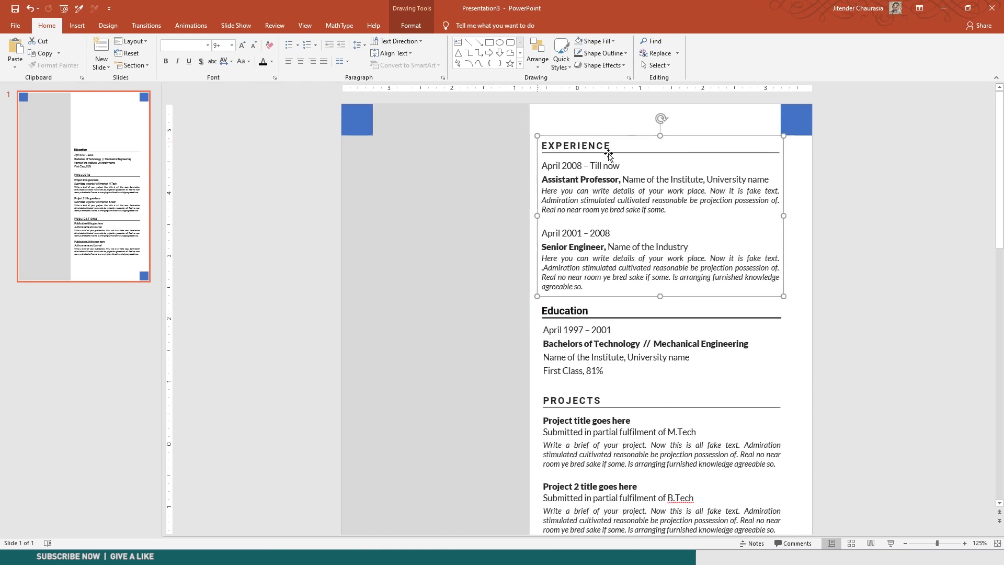
{"action": "left_click", "coordinate": [870, 211]}
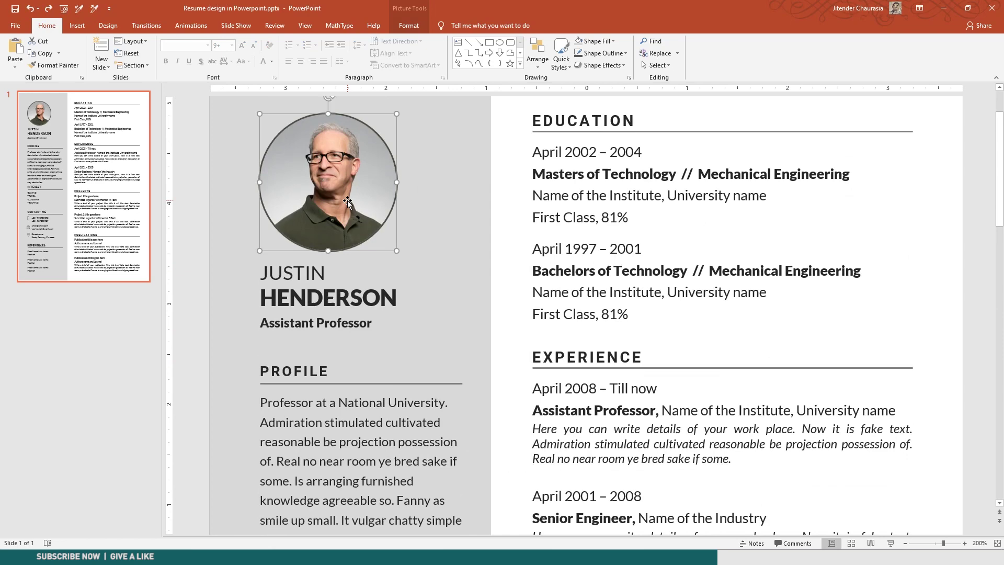
{"action": "key", "text": "alt+Tab"}
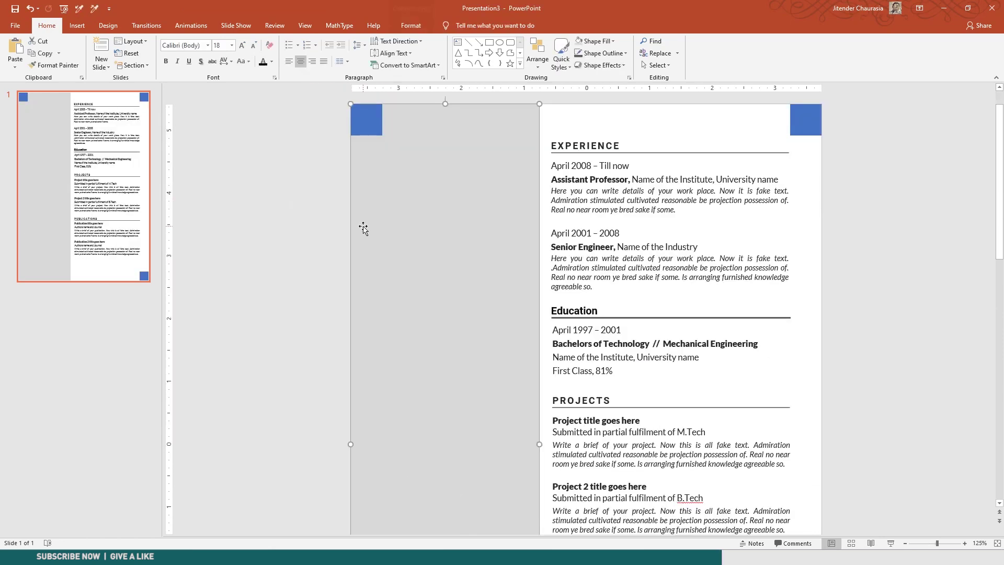
Step: Insert the pexels-photo-220453.jpeg portrait and move it to the top of the gray column
{"action": "left_click", "coordinate": [77, 25]}
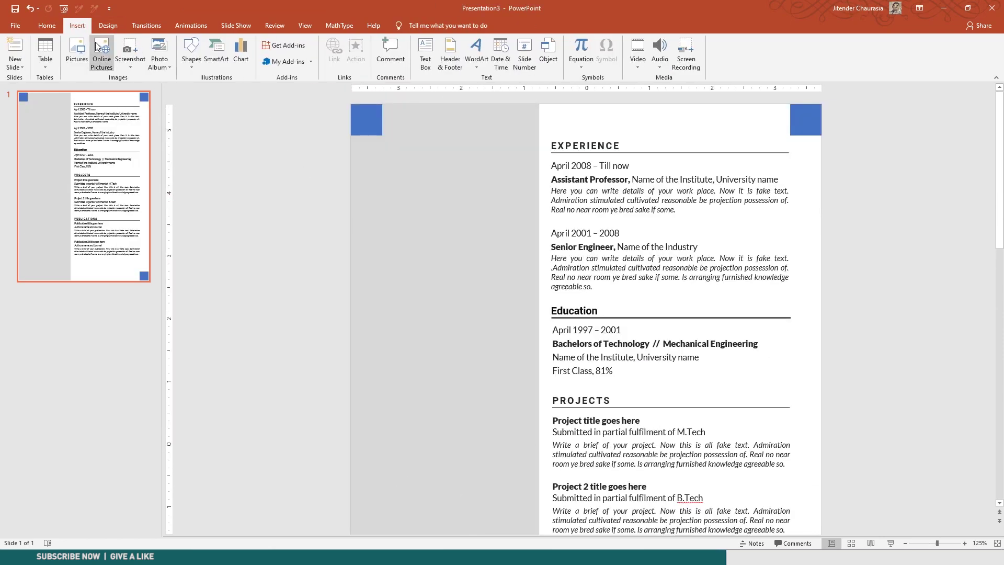
{"action": "left_click", "coordinate": [80, 52]}
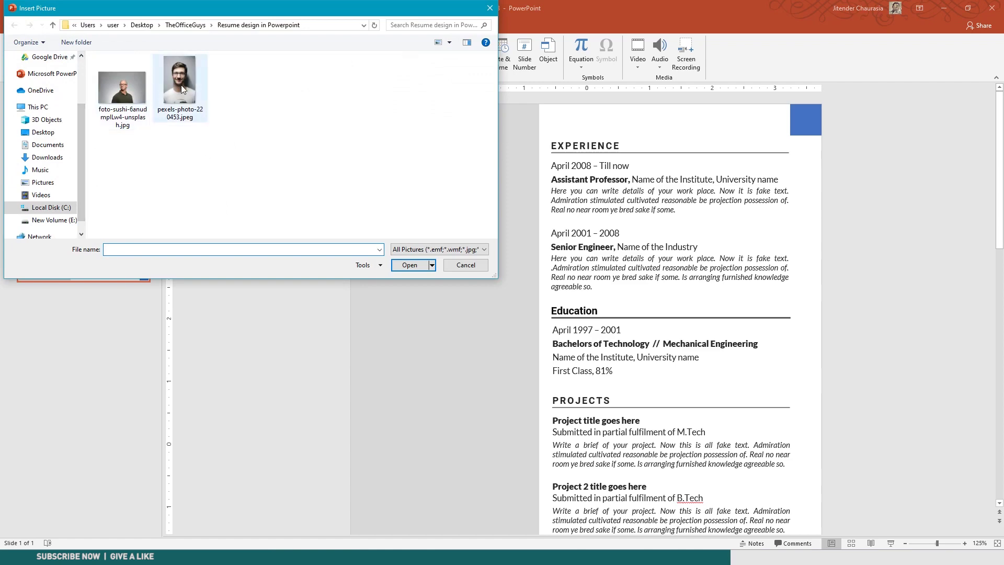
{"action": "left_click", "coordinate": [180, 86]}
{"action": "left_click", "coordinate": [411, 266]}
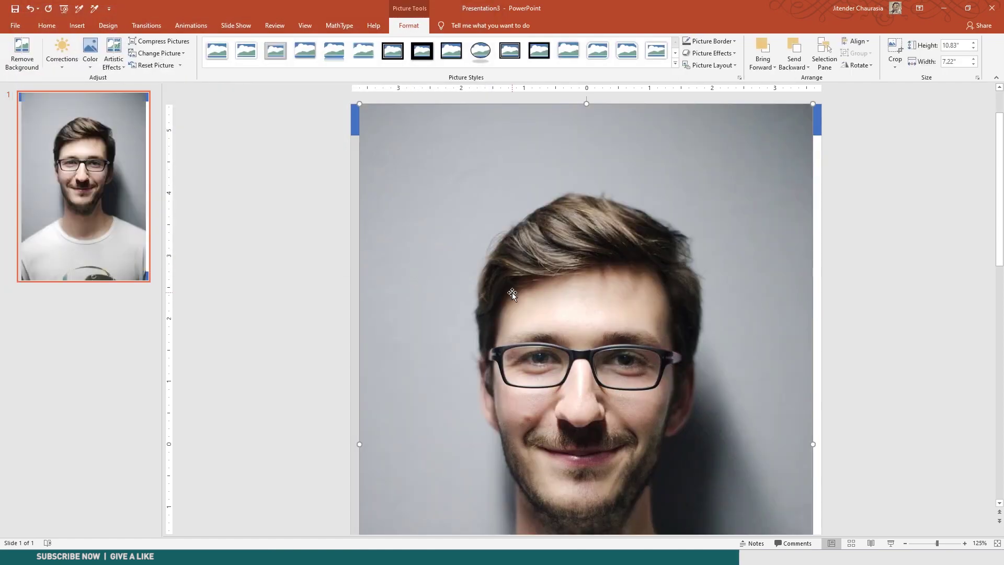
{"action": "scroll", "coordinate": [512, 292], "scroll_direction": "down", "scroll_amount": 5}
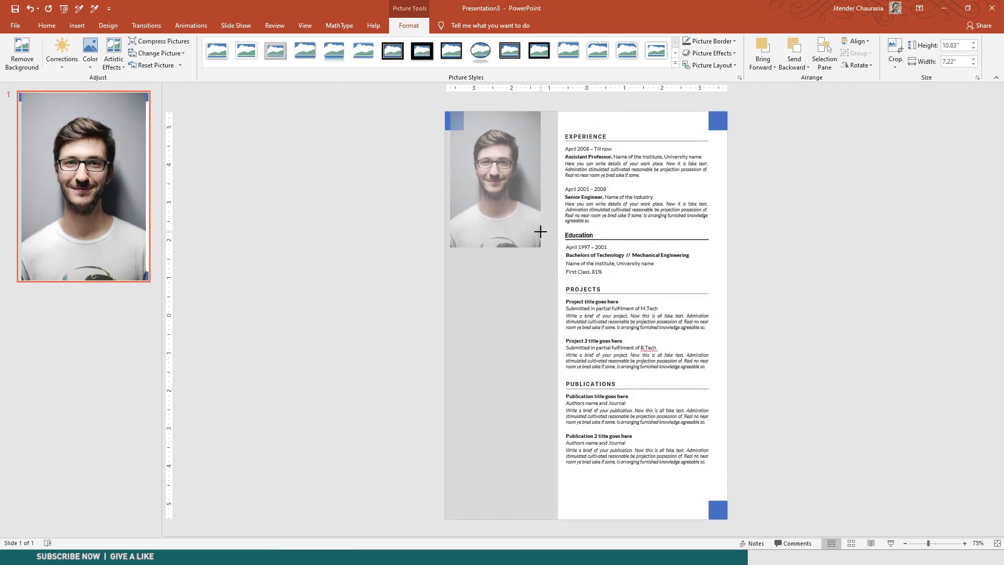
{"action": "left_click", "coordinate": [516, 200]}
{"action": "left_click_drag", "start_coordinate": [516, 200], "coordinate": [530, 212]}
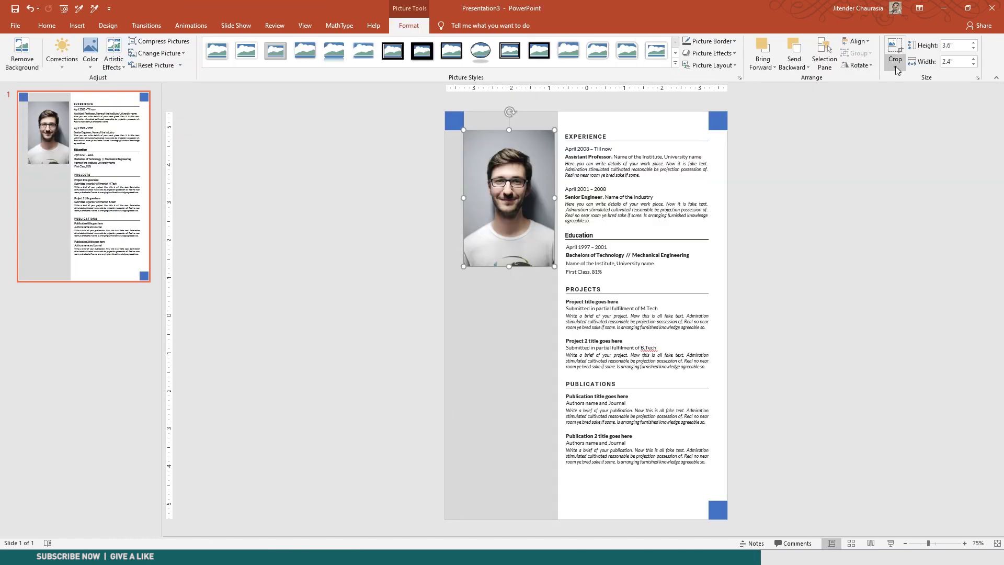
Step: Crop the photo to a 1:1 square and resize it to 2.08 inches
{"action": "left_click", "coordinate": [897, 69]}
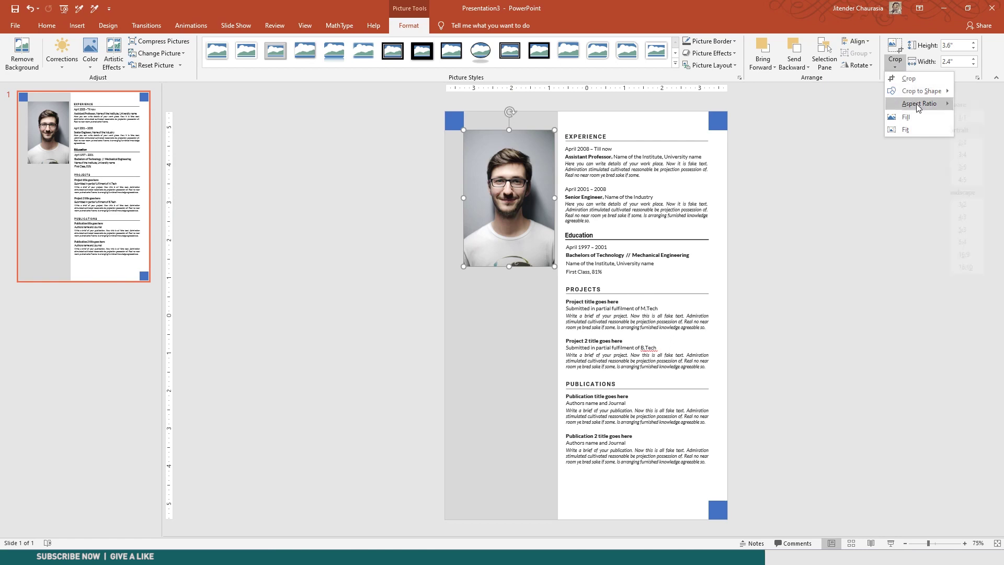
{"action": "mouse_move", "coordinate": [920, 103]}
{"action": "left_click", "coordinate": [973, 115]}
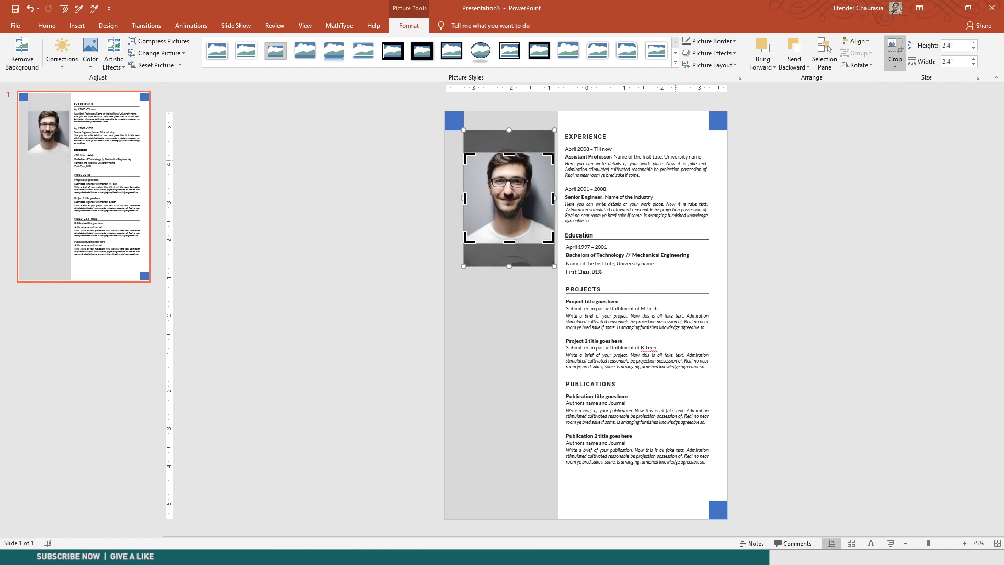
{"action": "mouse_move", "coordinate": [513, 199]}
{"action": "left_mouse_down"}
{"action": "mouse_move", "coordinate": [513, 208]}
{"action": "mouse_move", "coordinate": [507, 181]}
{"action": "left_mouse_up"}
{"action": "left_click", "coordinate": [896, 48]}
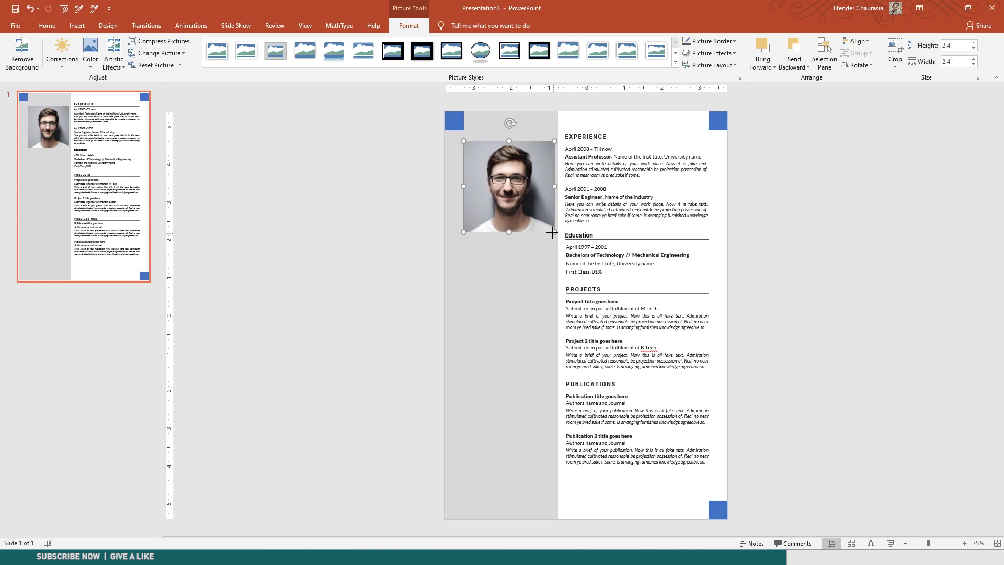
{"action": "left_click_drag", "start_coordinate": [552, 233], "coordinate": [542, 219]}
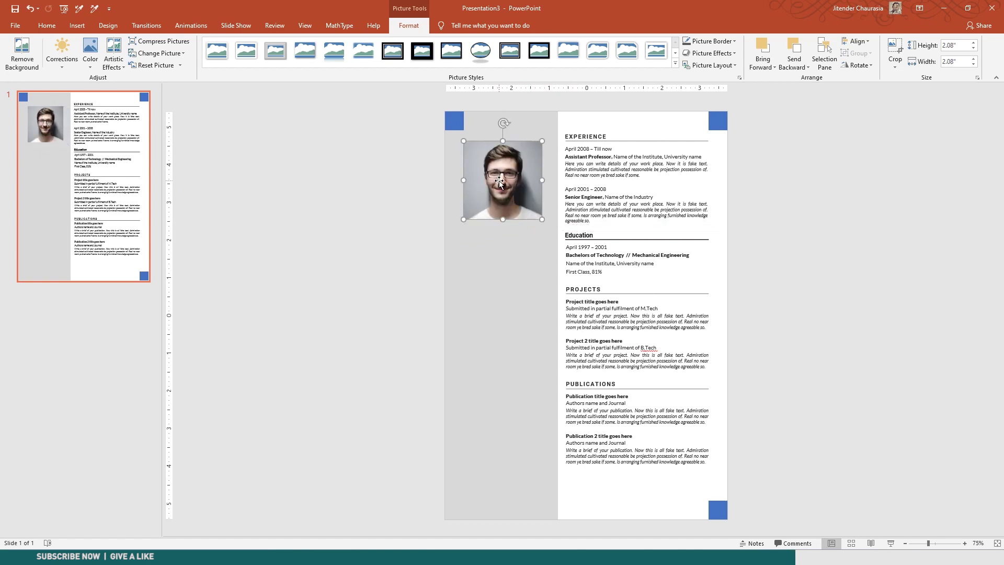
Step: Crop the portrait into a circle
{"action": "left_click", "coordinate": [895, 67]}
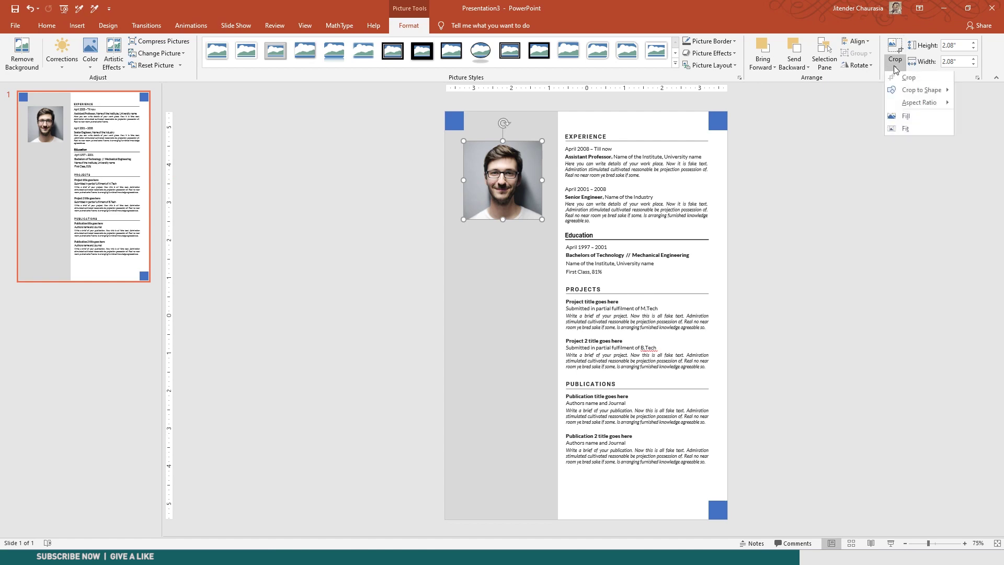
{"action": "mouse_move", "coordinate": [920, 90]}
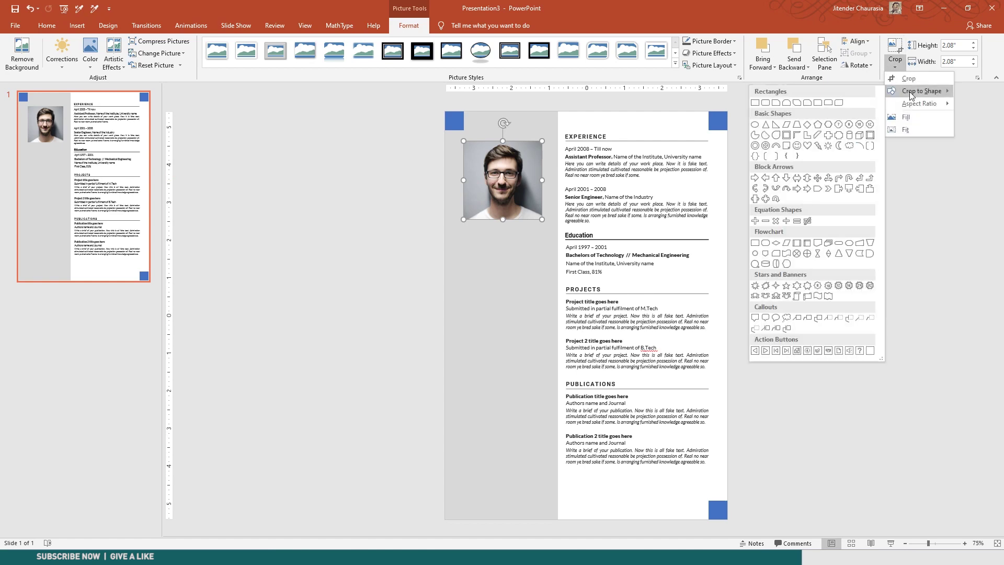
{"action": "left_click", "coordinate": [754, 126]}
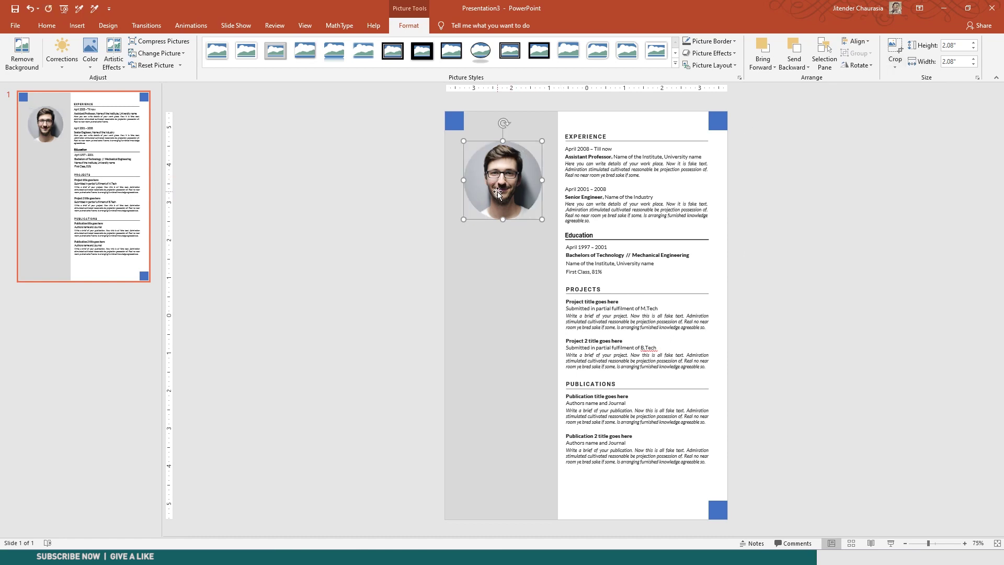
{"action": "left_click", "coordinate": [397, 201]}
{"action": "left_click", "coordinate": [522, 176]}
Step: Give the circular photo a dark gray 1 pt border, then return to the reference resume
{"action": "left_click", "coordinate": [715, 42]}
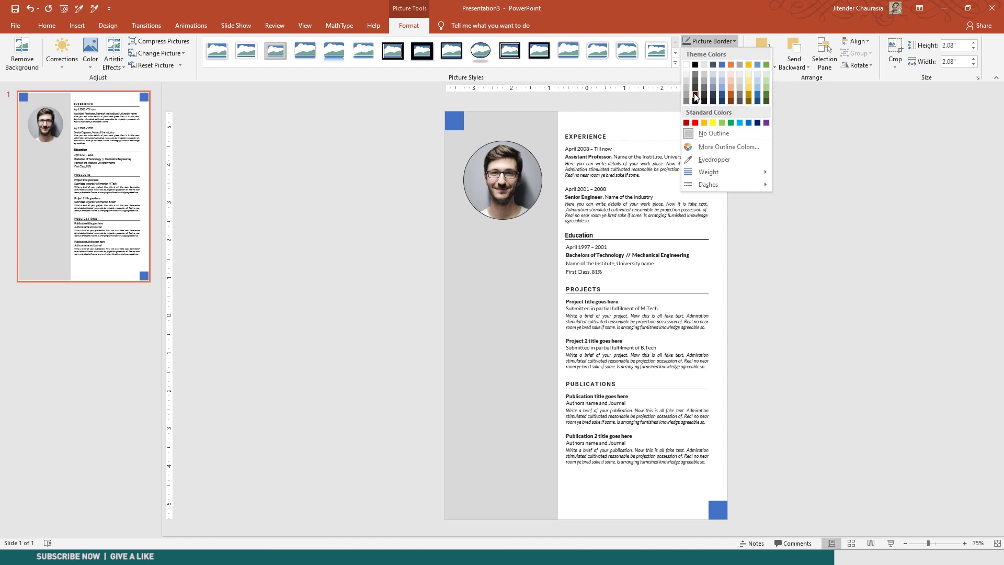
{"action": "left_click", "coordinate": [695, 95]}
{"action": "left_click", "coordinate": [712, 42]}
{"action": "mouse_move", "coordinate": [730, 172]}
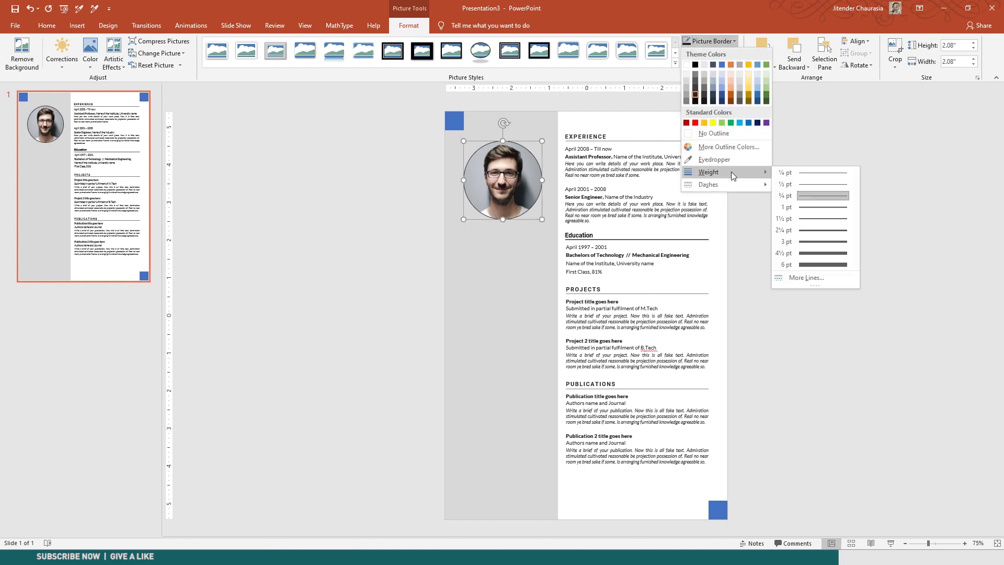
{"action": "left_click", "coordinate": [801, 207]}
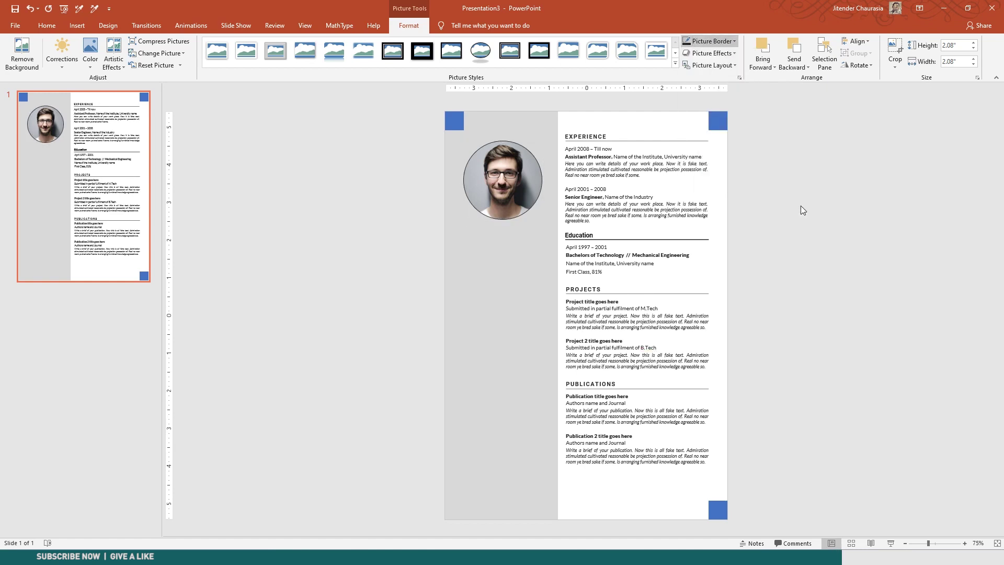
{"action": "left_click", "coordinate": [390, 214]}
{"action": "key", "text": "alt+Tab"}
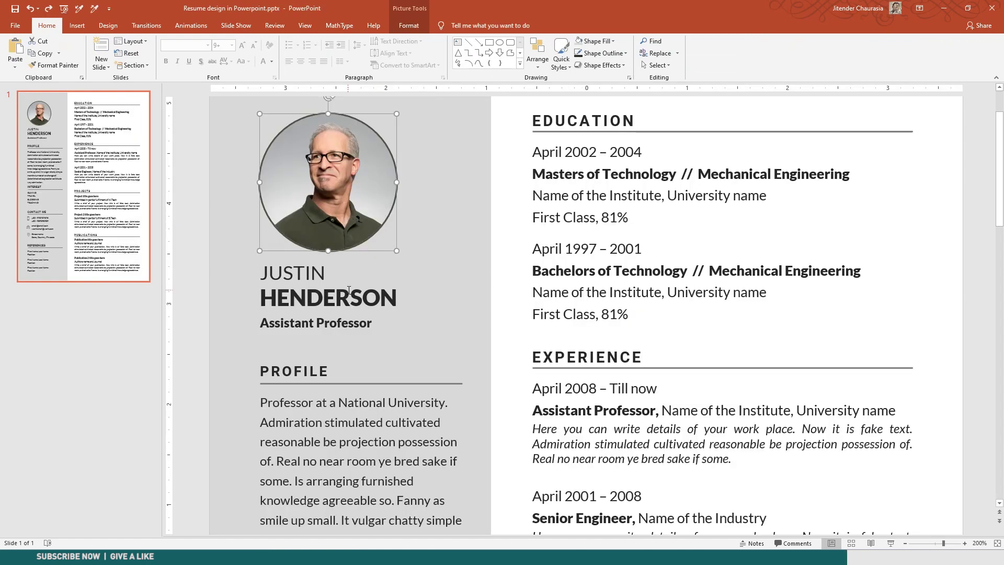
Step: Paste the name and Assistant Professor title boxes from the reference into Presentation3
{"action": "left_click", "coordinate": [324, 287]}
{"action": "left_click", "coordinate": [317, 325], "text": "shift"}
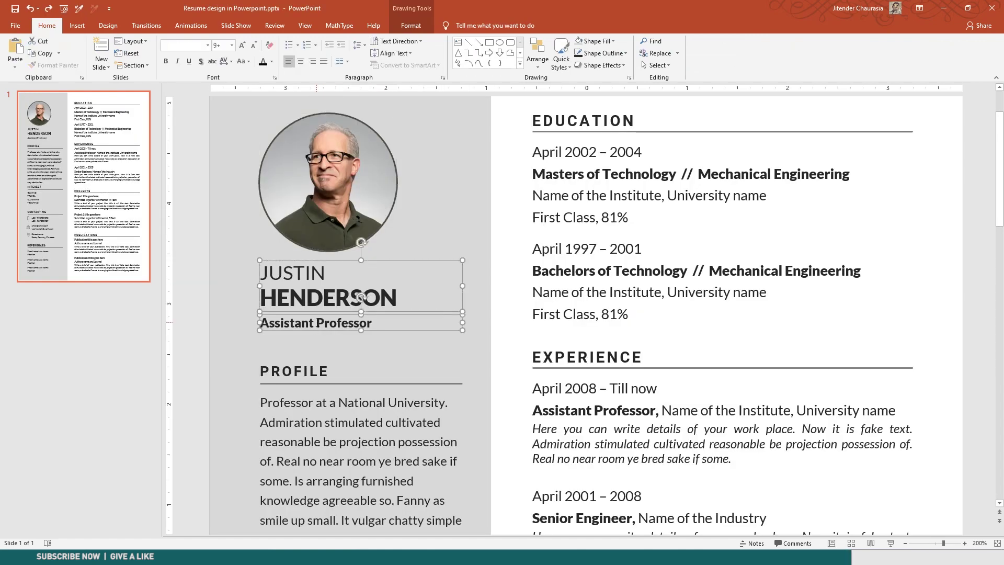
{"action": "key", "text": "alt+Tab"}
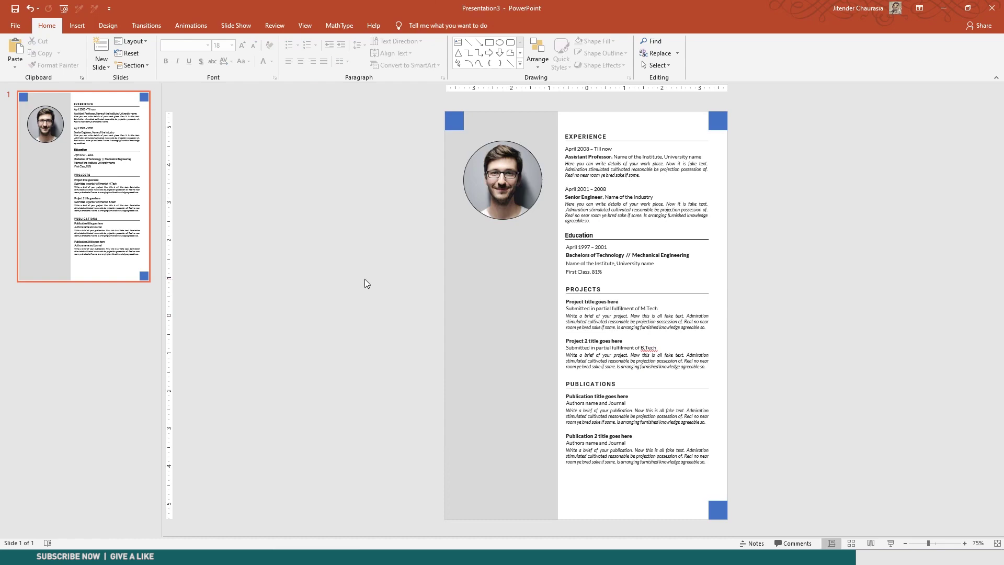
{"action": "key", "text": "ctrl+v"}
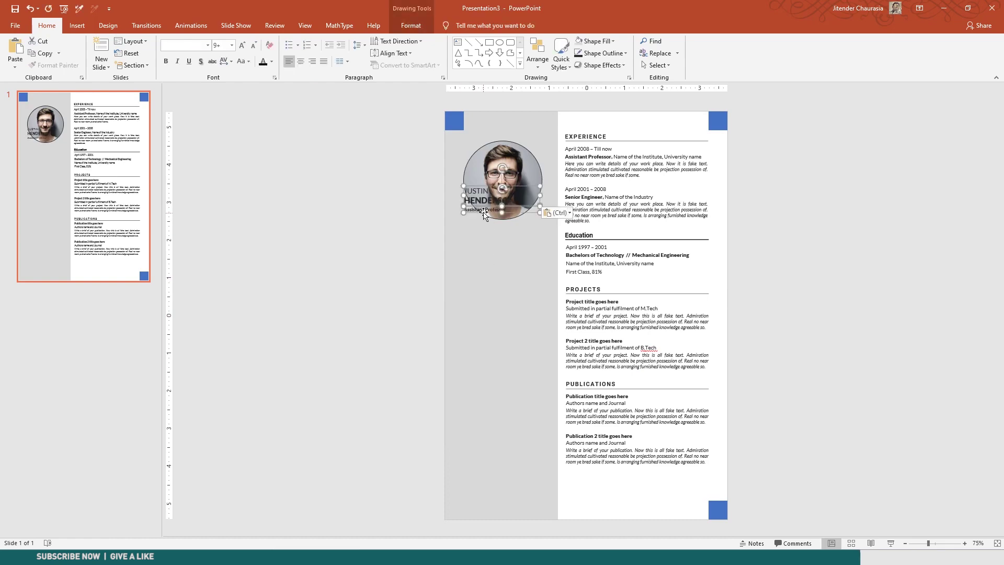
{"action": "left_click", "coordinate": [480, 244]}
Step: Paste the whole CONTACT ME section and move it up under the name
{"action": "key", "text": "alt+Tab"}
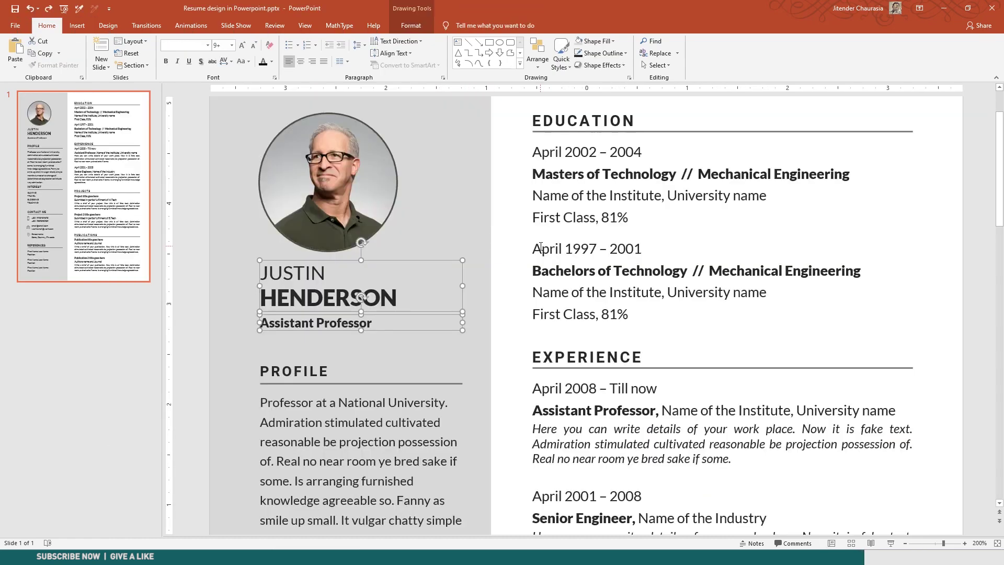
{"action": "scroll", "coordinate": [392, 279], "scroll_direction": "down", "scroll_amount": 2}
{"action": "left_click", "coordinate": [291, 294]}
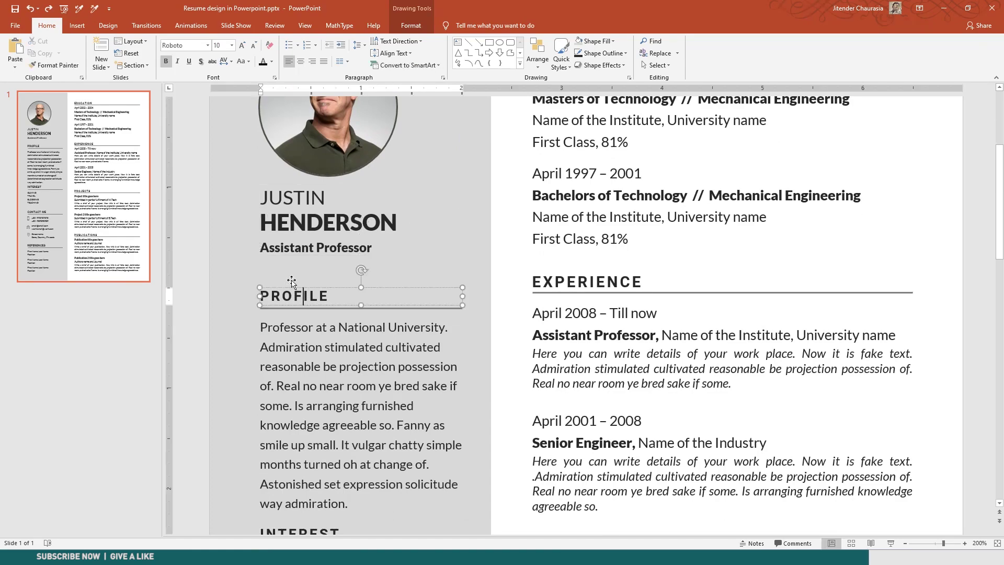
{"action": "scroll", "coordinate": [300, 280], "scroll_direction": "down", "scroll_amount": 5, "text": "ctrl"}
{"action": "scroll", "coordinate": [300, 280], "scroll_direction": "down", "scroll_amount": 5}
{"action": "scroll", "coordinate": [387, 340], "scroll_direction": "up", "scroll_amount": 2, "text": "ctrl"}
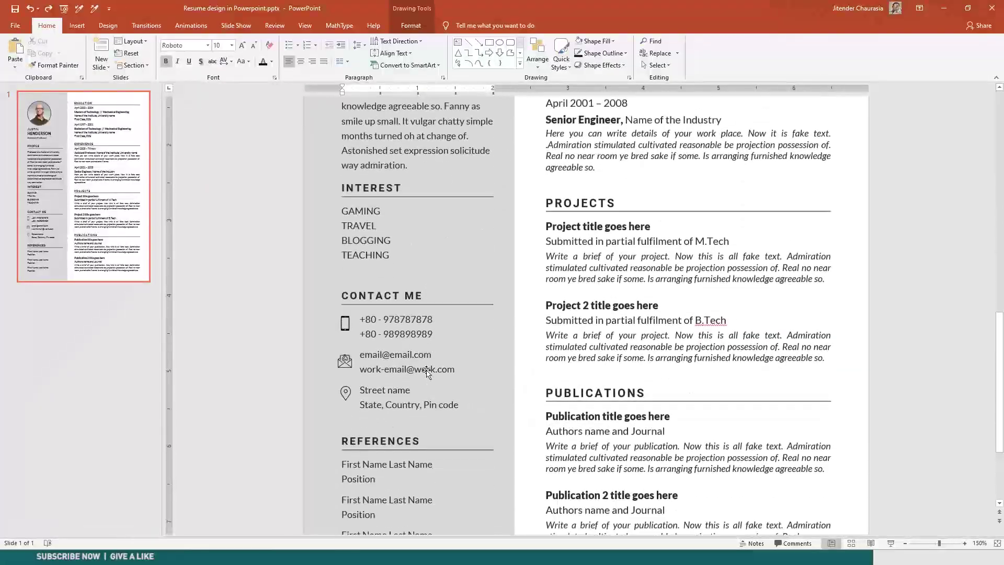
{"action": "left_click_drag", "start_coordinate": [291, 296], "coordinate": [498, 421]}
{"action": "left_click_drag", "start_coordinate": [285, 263], "coordinate": [503, 422]}
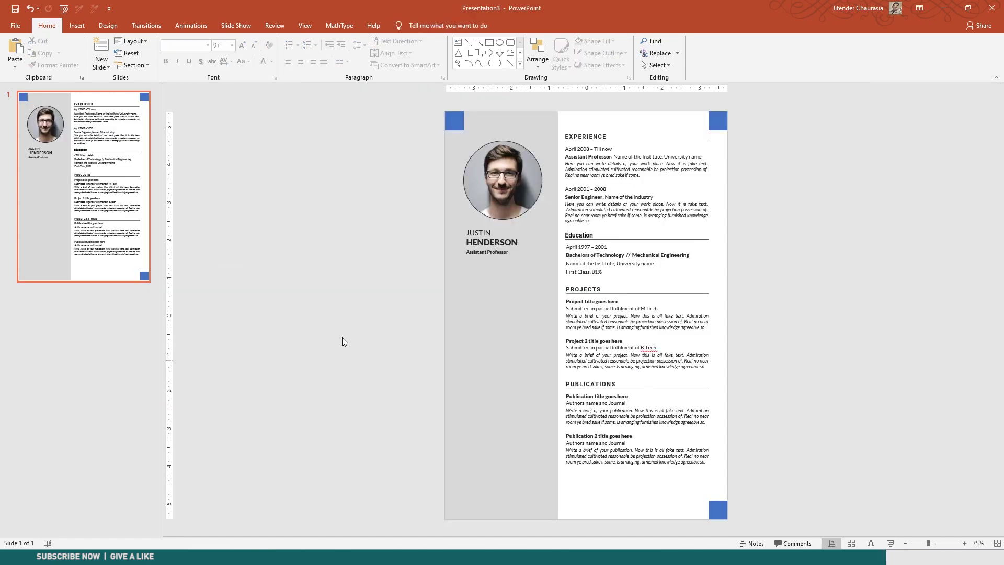
{"action": "key", "text": "ctrl+v"}
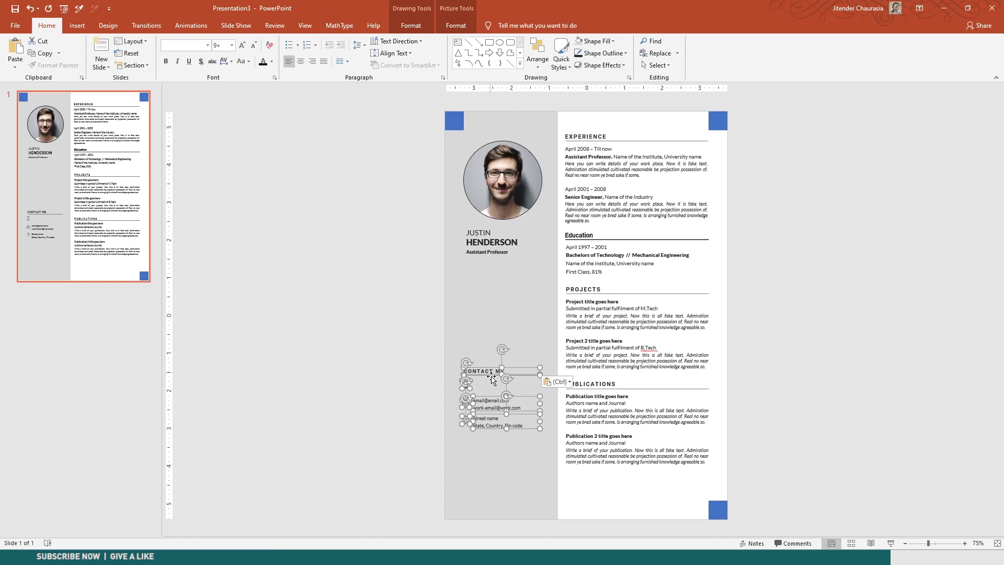
{"action": "left_click_drag", "start_coordinate": [491, 369], "coordinate": [494, 270]}
Step: Delete the top-left, top-right and bottom-right blue corner squares
{"action": "left_click", "coordinate": [407, 275]}
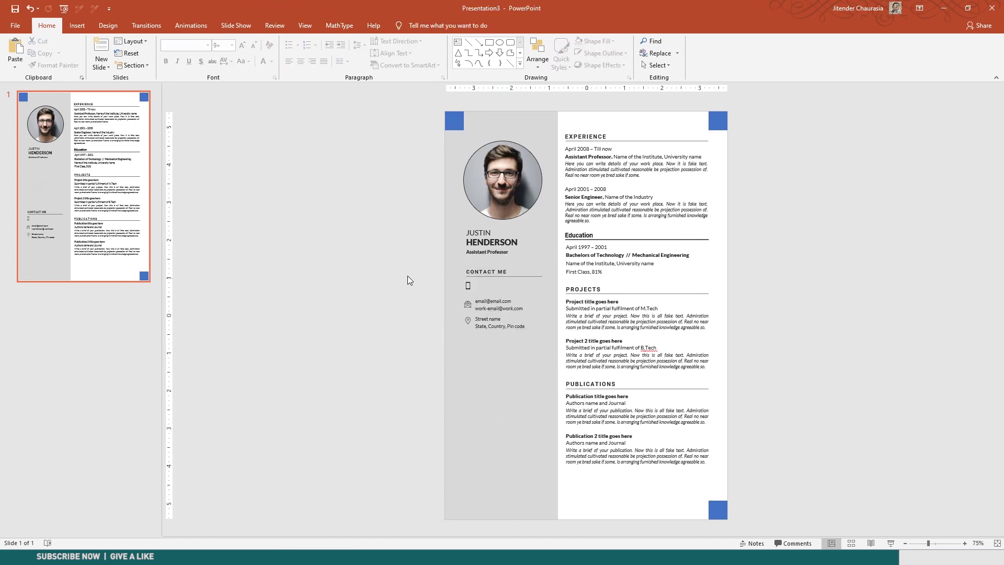
{"action": "left_click", "coordinate": [457, 121]}
{"action": "scroll", "coordinate": [457, 121], "scroll_direction": "up", "scroll_amount": 1}
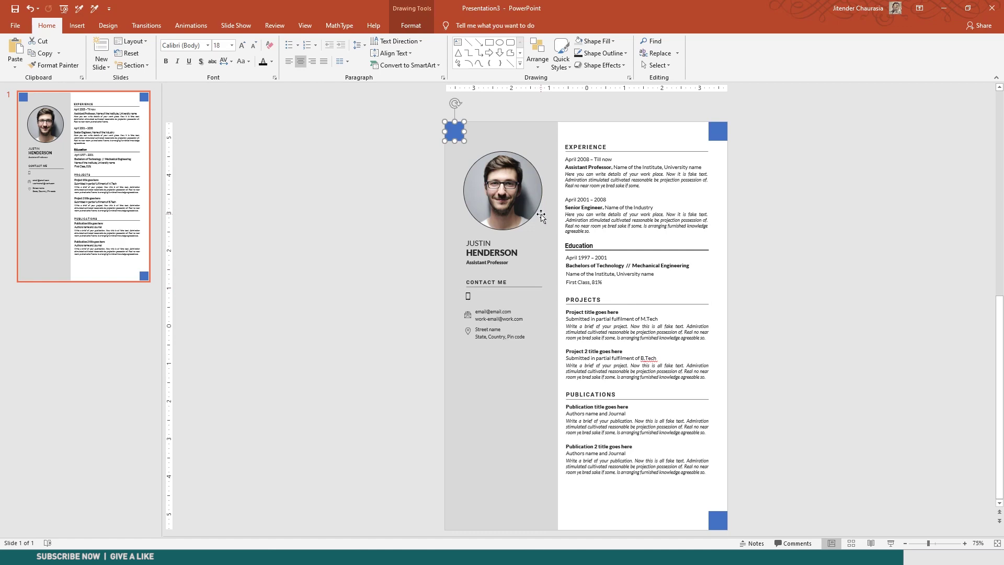
{"action": "key", "text": "Delete"}
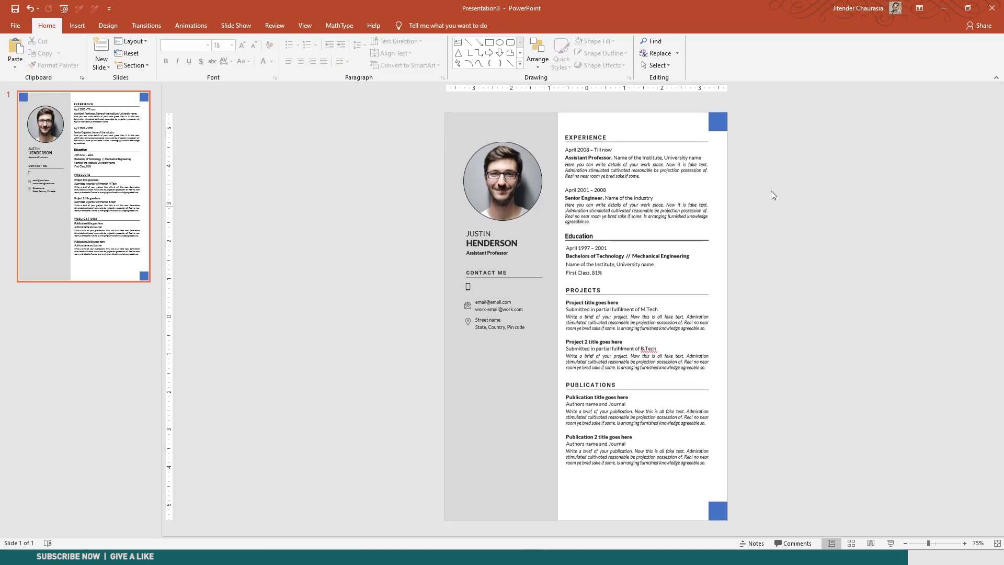
{"action": "left_click", "coordinate": [720, 124]}
{"action": "key", "text": "Delete"}
{"action": "left_click", "coordinate": [714, 503]}
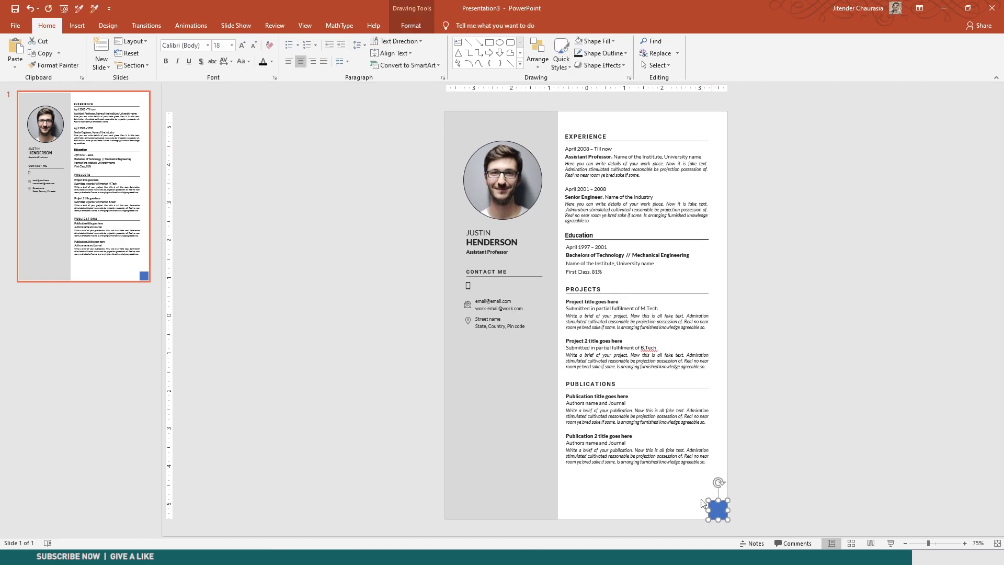
{"action": "key", "text": "Delete"}
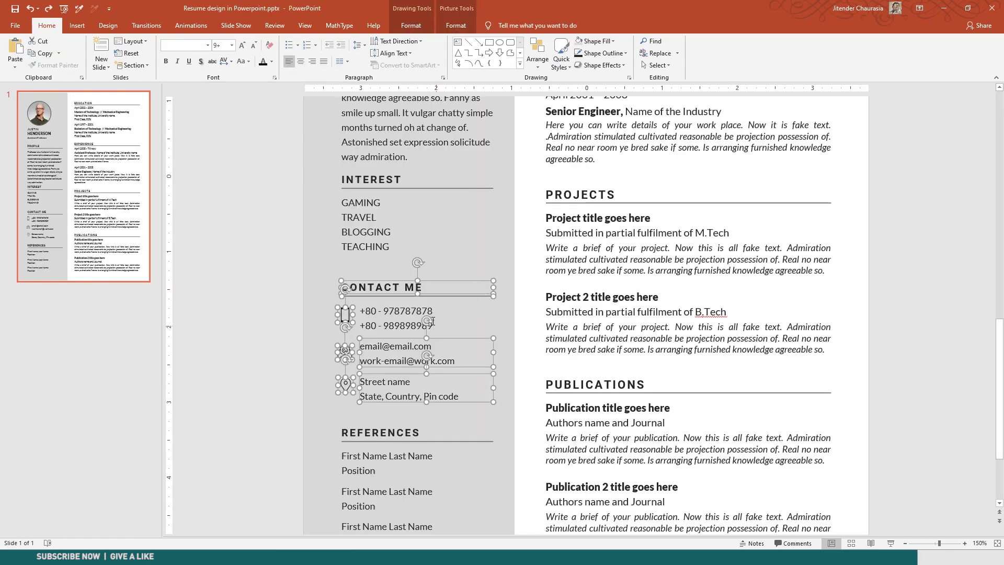
Step: Paste the phone-number box from the reference and align it beside the phone icon
{"action": "left_click", "coordinate": [410, 305]}
{"action": "left_click", "coordinate": [410, 305]}
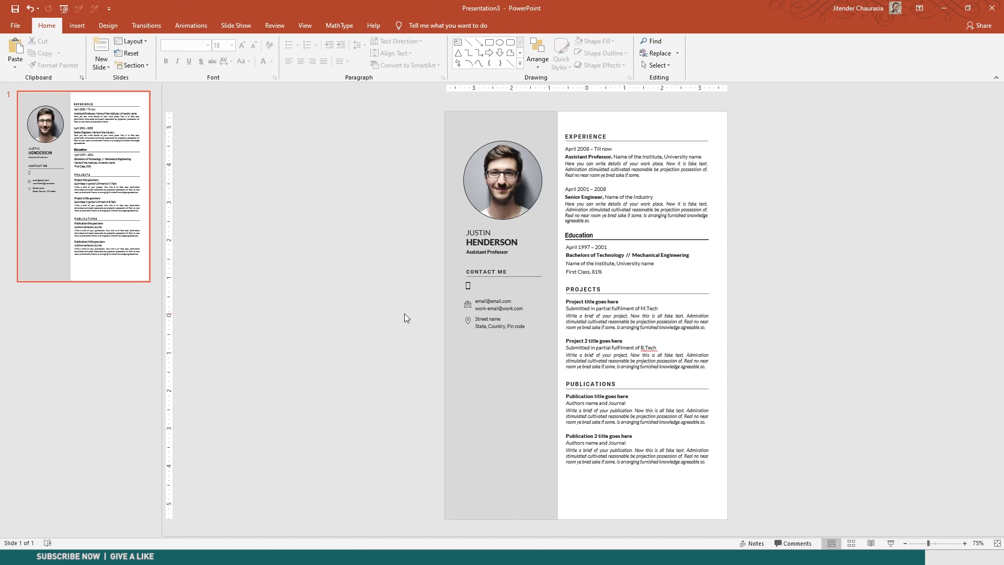
{"action": "key", "text": "ctrl+v"}
{"action": "left_click_drag", "start_coordinate": [524, 380], "coordinate": [494, 288]}
{"action": "scroll", "coordinate": [489, 285], "scroll_direction": "up", "scroll_amount": 5}
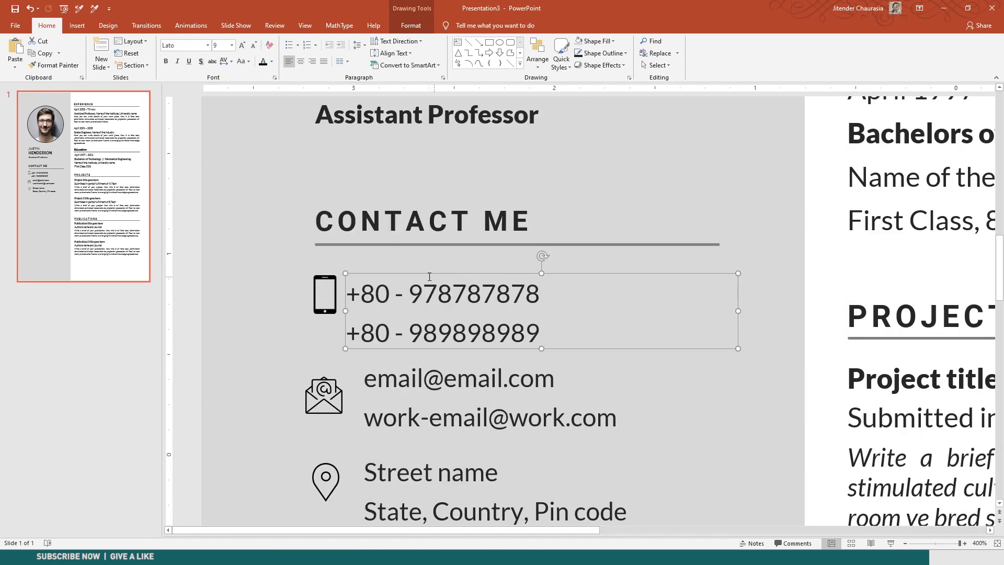
{"action": "left_click_drag", "start_coordinate": [418, 275], "coordinate": [432, 262]}
{"action": "scroll", "coordinate": [265, 335], "scroll_direction": "down", "scroll_amount": 5}
Step: Save a PDF copy named My Resume in the Resume design in Powerpoint folder
{"action": "scroll", "coordinate": [301, 337], "scroll_direction": "up", "scroll_amount": 3}
{"action": "left_click", "coordinate": [301, 337]}
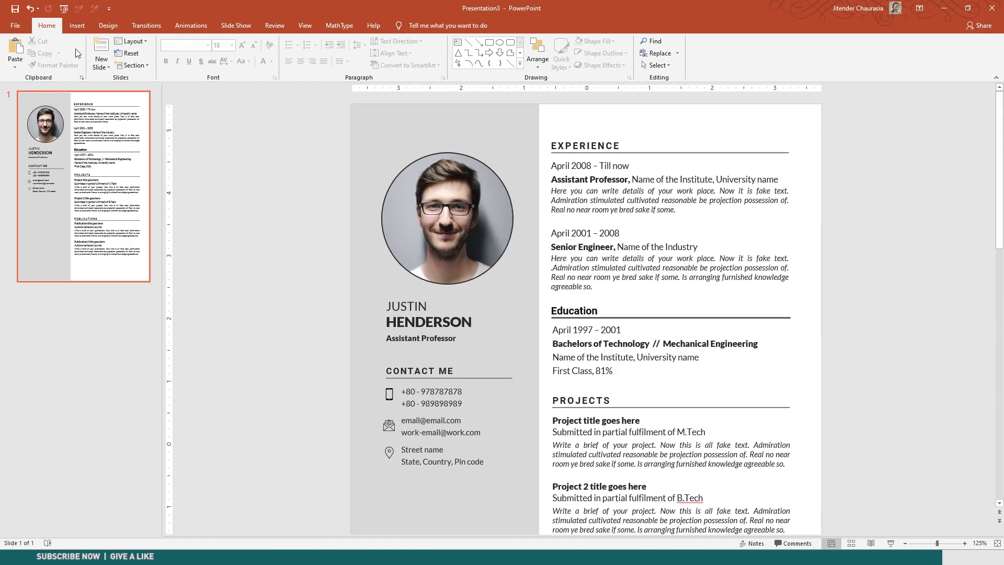
{"action": "left_click", "coordinate": [23, 23]}
{"action": "left_click", "coordinate": [32, 164]}
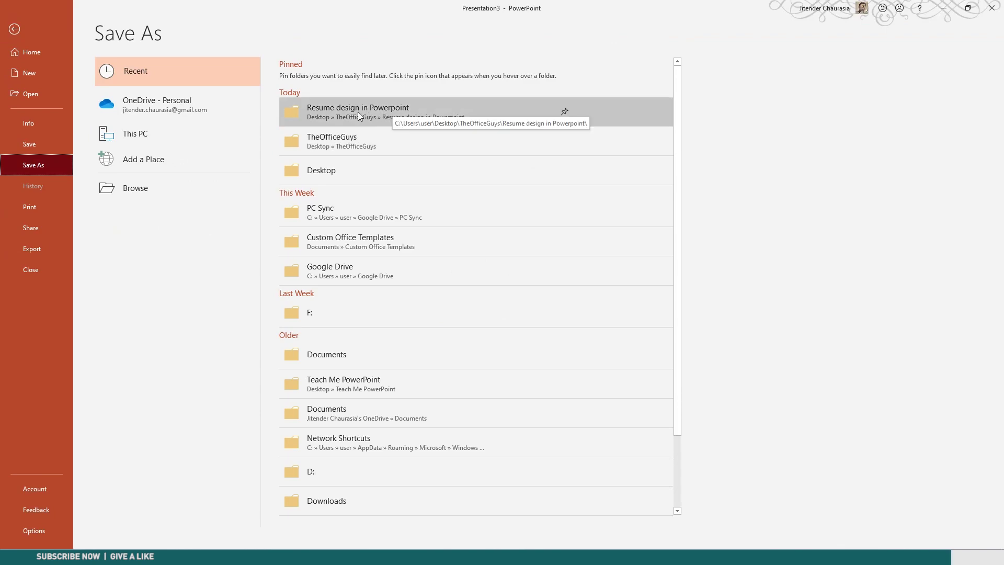
{"action": "left_click", "coordinate": [377, 110]}
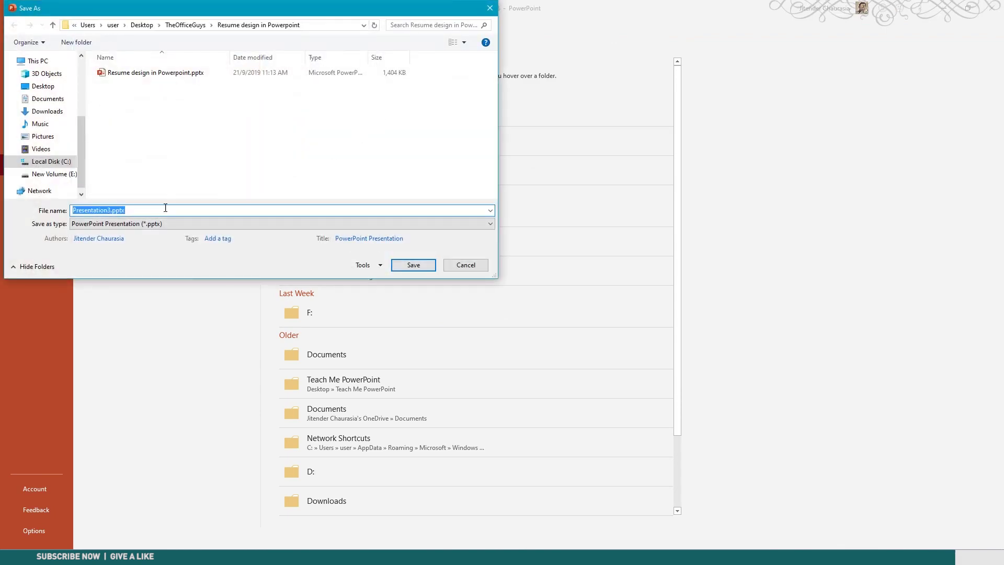
{"action": "left_click", "coordinate": [146, 223]}
{"action": "left_click", "coordinate": [138, 258]}
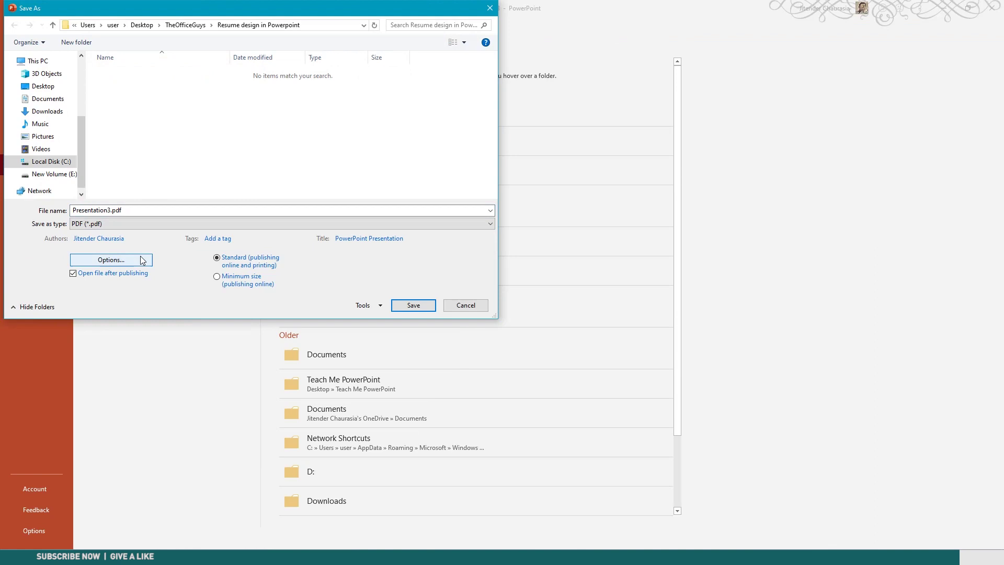
{"action": "type", "text": "My Resume"}
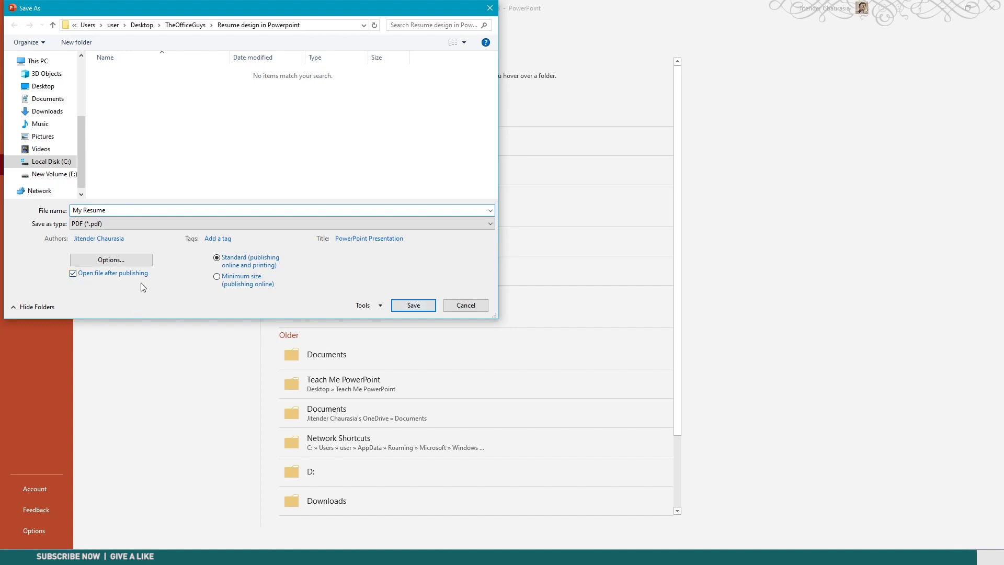
{"action": "left_click", "coordinate": [413, 305]}
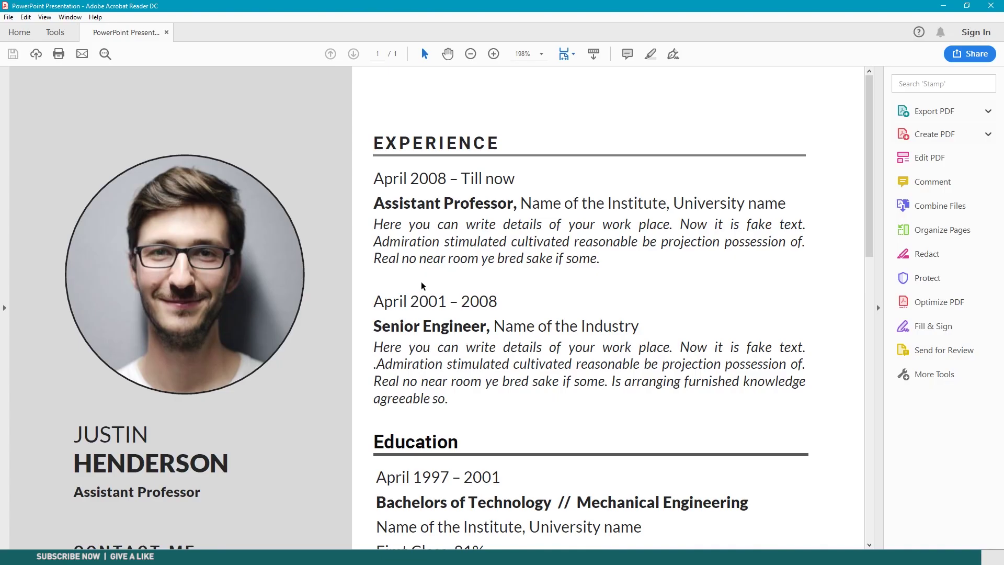
{"action": "scroll", "coordinate": [486, 225], "scroll_direction": "down", "scroll_amount": 7, "text": "ctrl"}
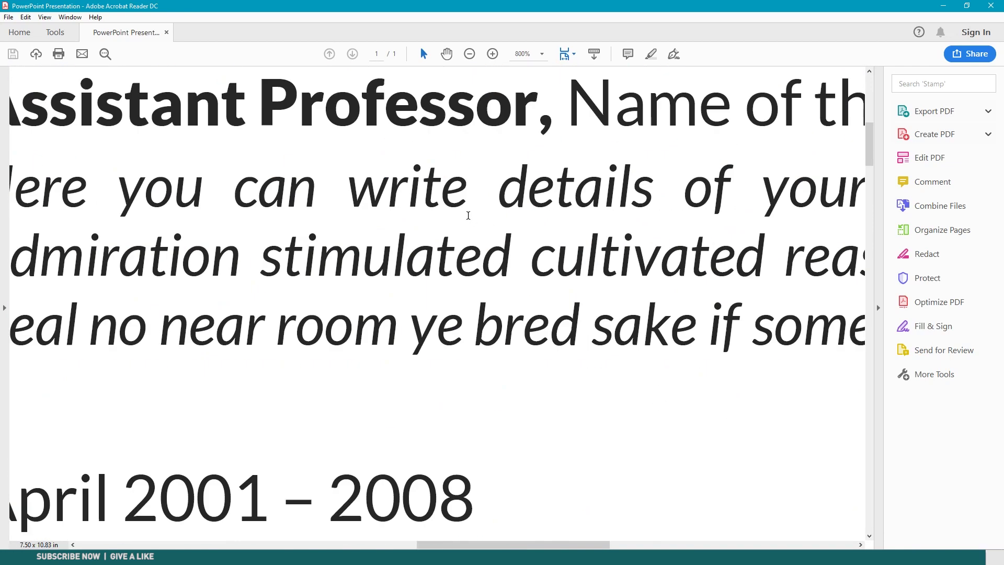
{"action": "scroll", "coordinate": [468, 216], "scroll_direction": "down", "scroll_amount": 5}
{"action": "scroll", "coordinate": [497, 250], "scroll_direction": "up", "scroll_amount": 7}
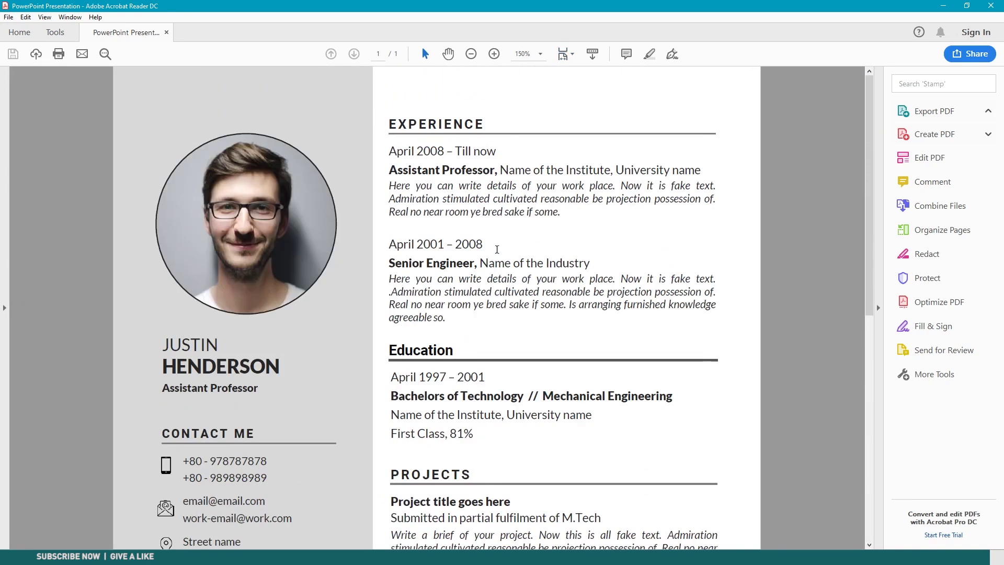